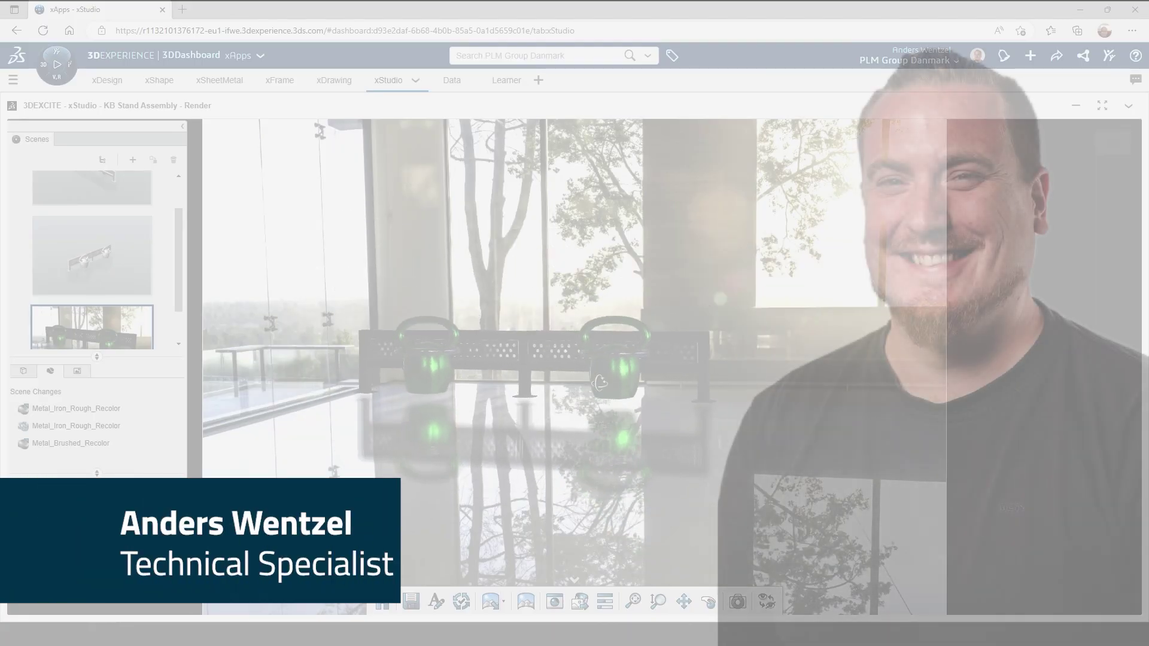
Show the Indoor_ModernLoft_Backplate_003 ambience's properties from the Ambiences list
click(76, 371)
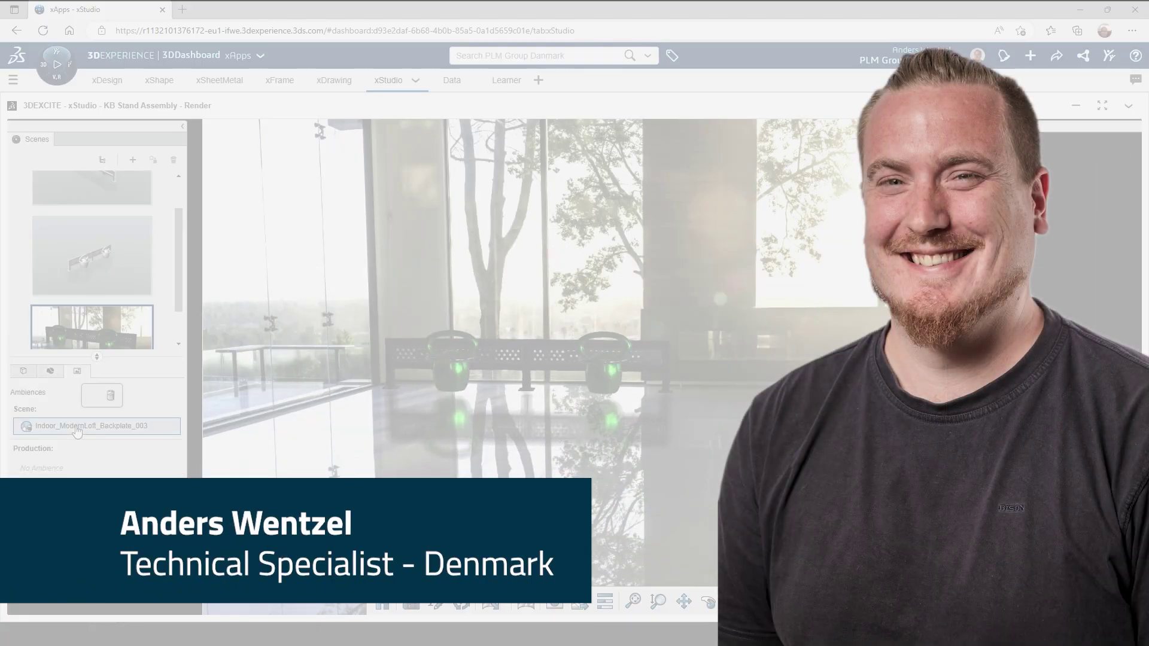
click(76, 426)
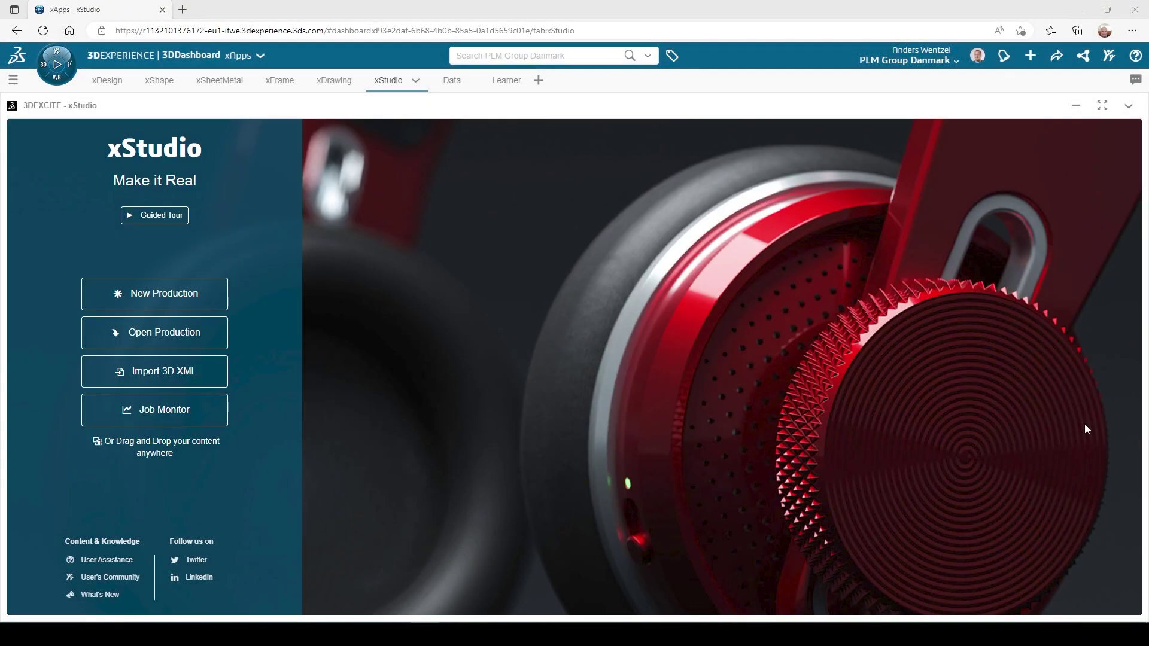
Create a production named 'KB Stand Assembly - render' from the KB Stand Assembly product
click(208, 297)
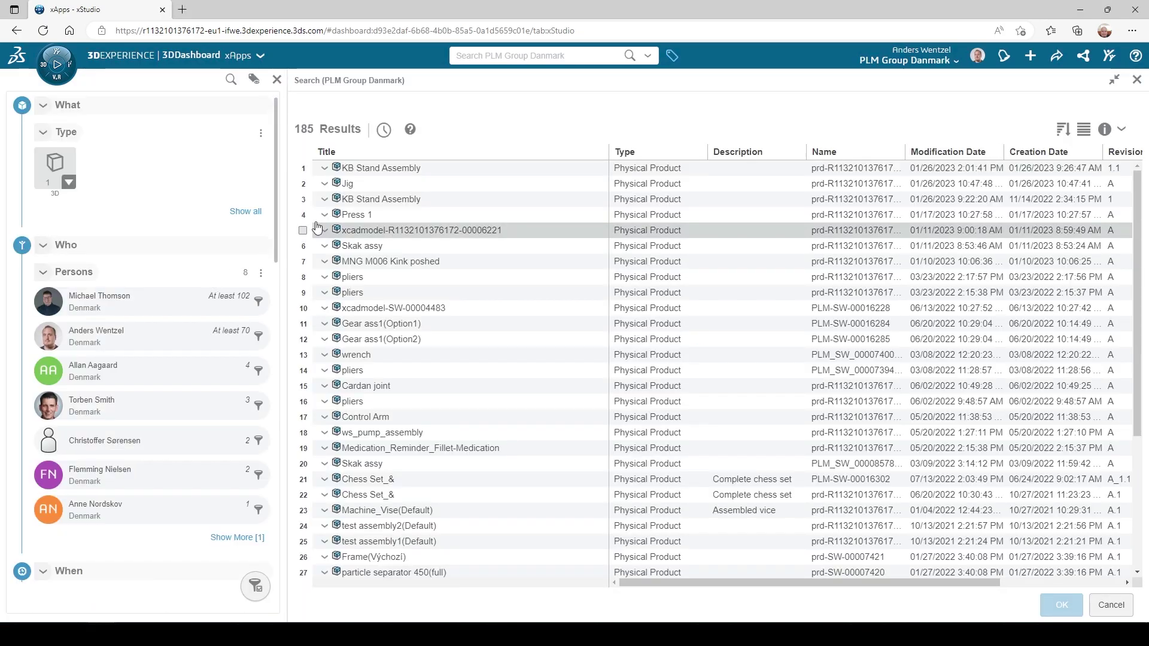
click(451, 166)
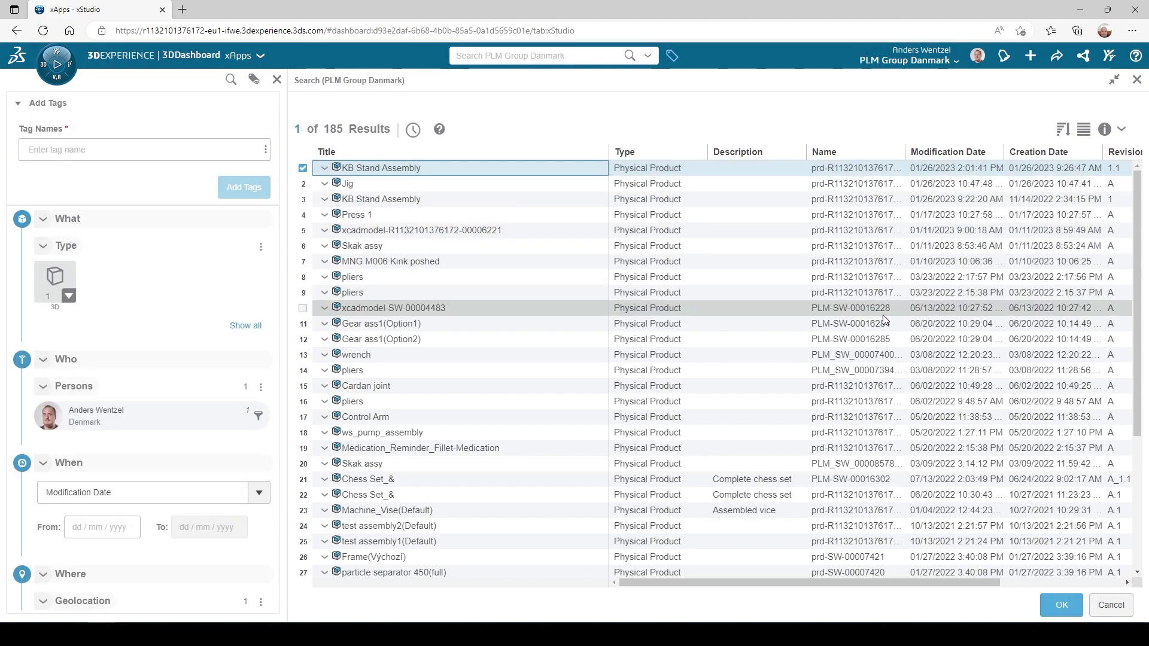
click(1058, 604)
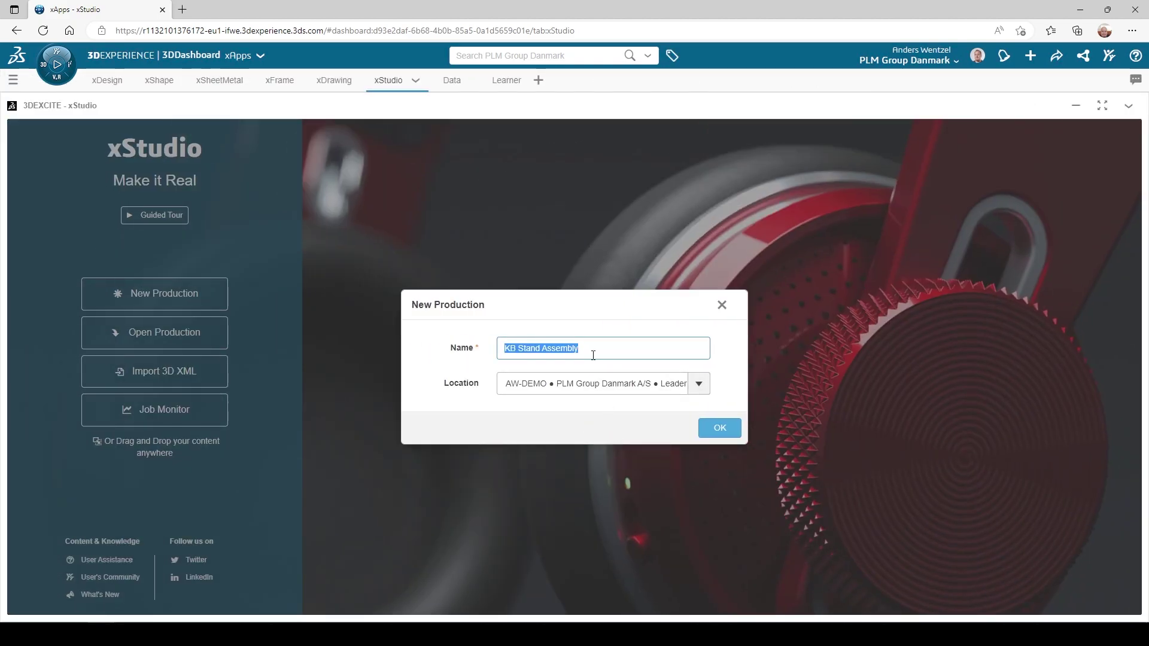
click(593, 348)
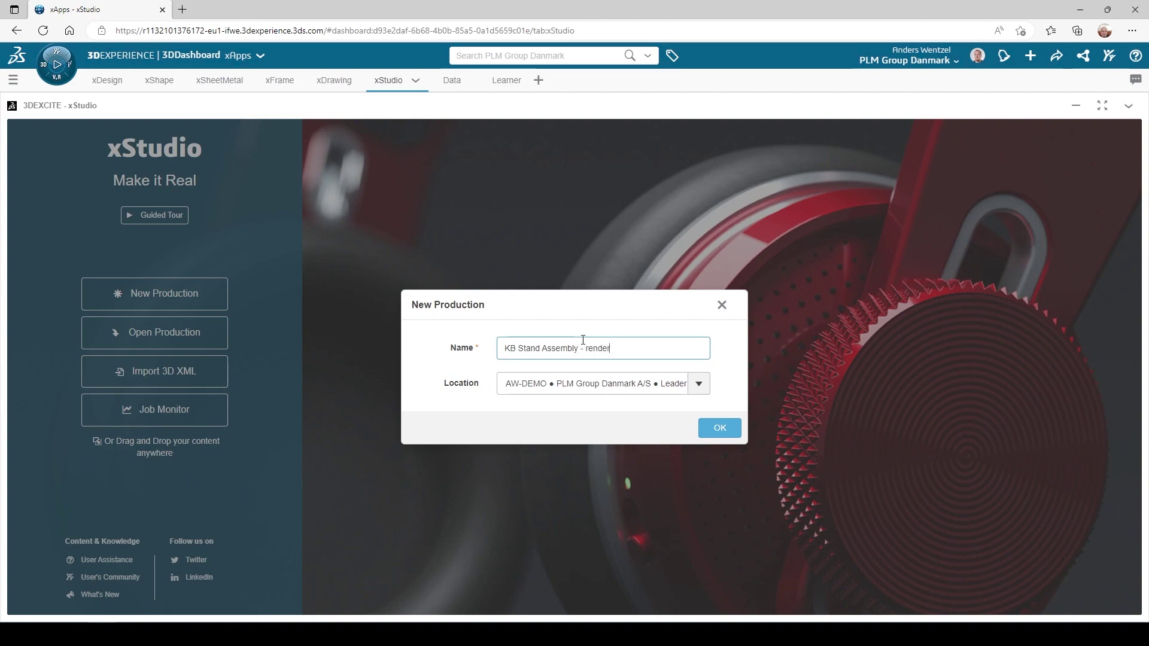
click(591, 348)
key(BackSpace)
click(715, 428)
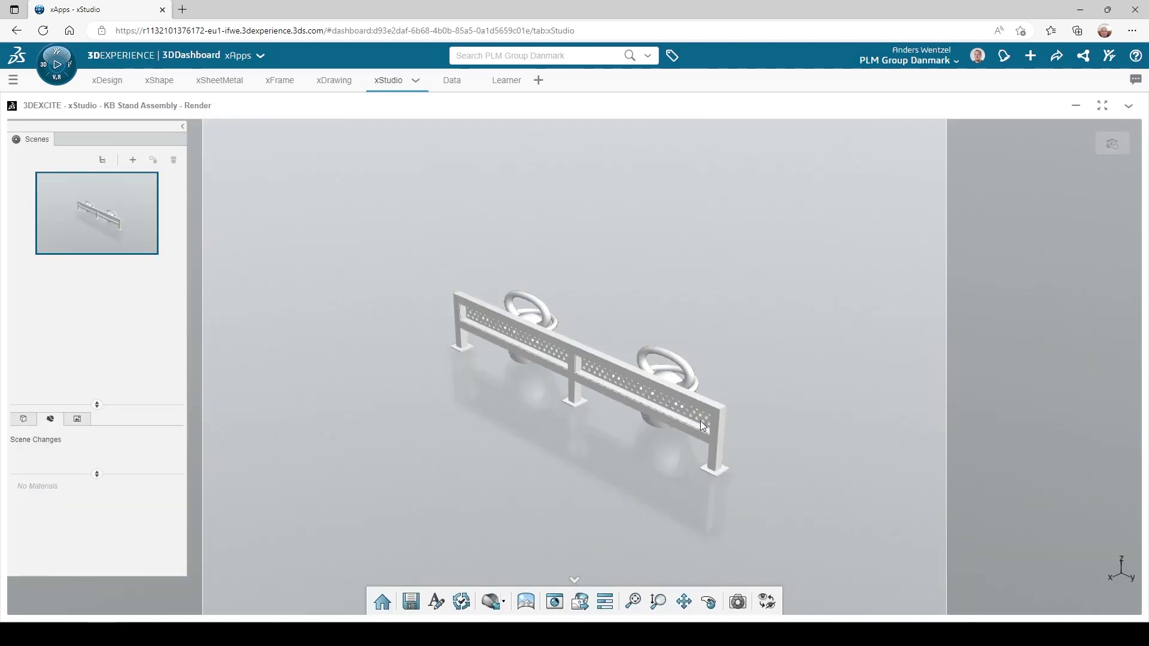
Add two new scenes, each storing a different orbited camera angle, including a frontal view
click(134, 161)
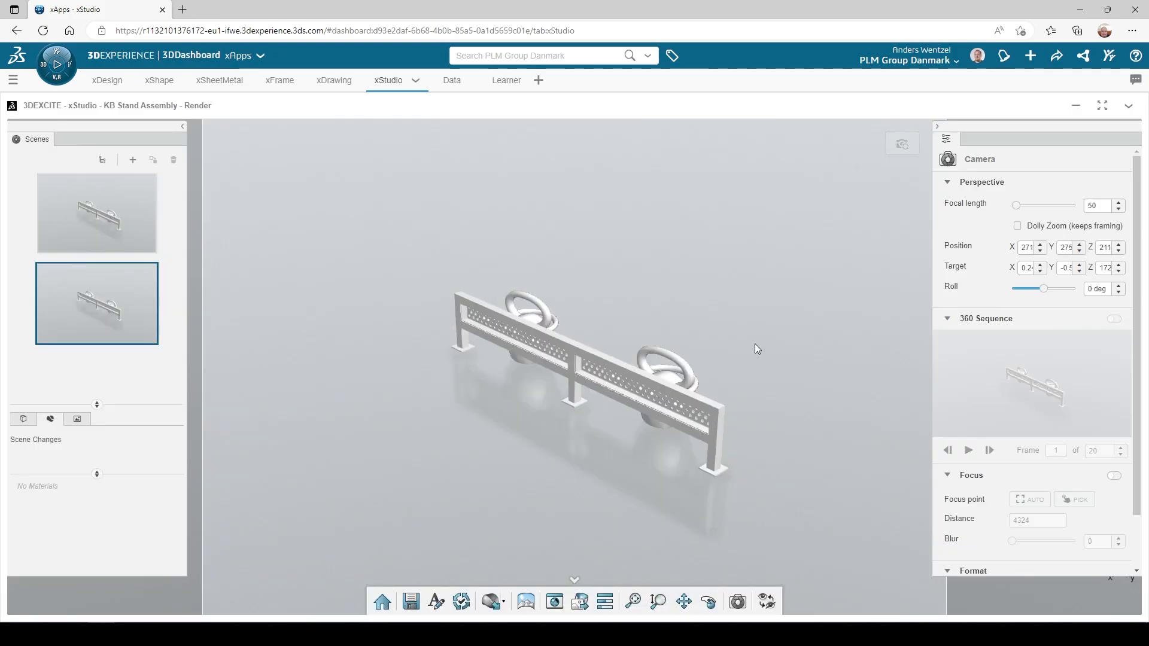
right_drag(755, 350, 315, 350)
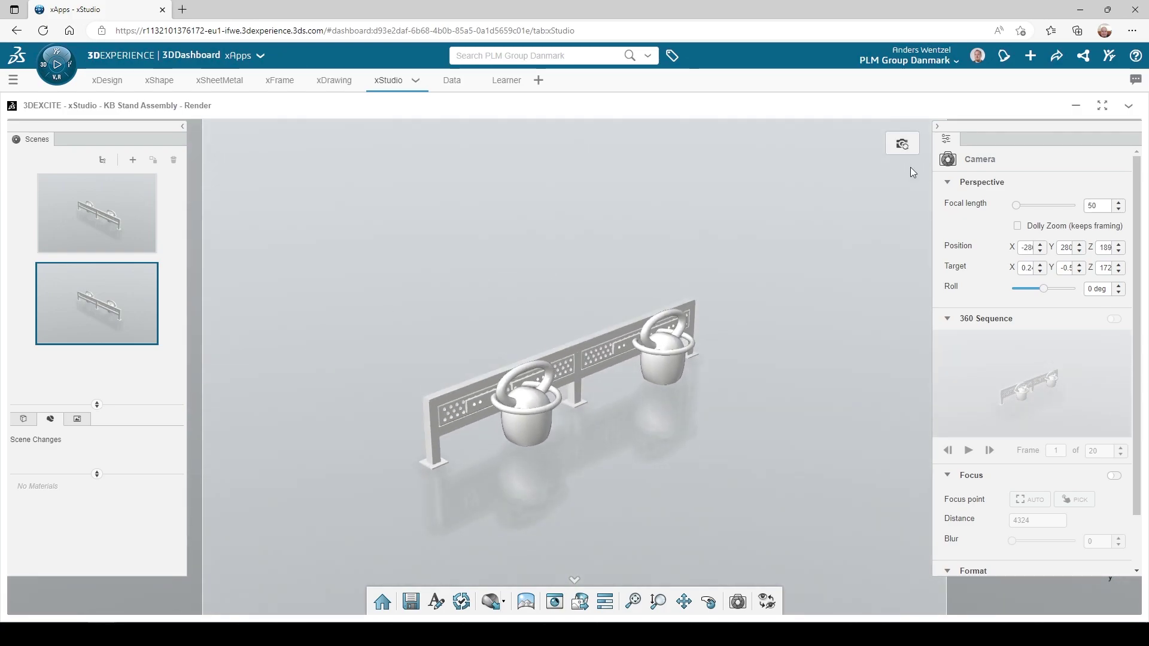
click(903, 146)
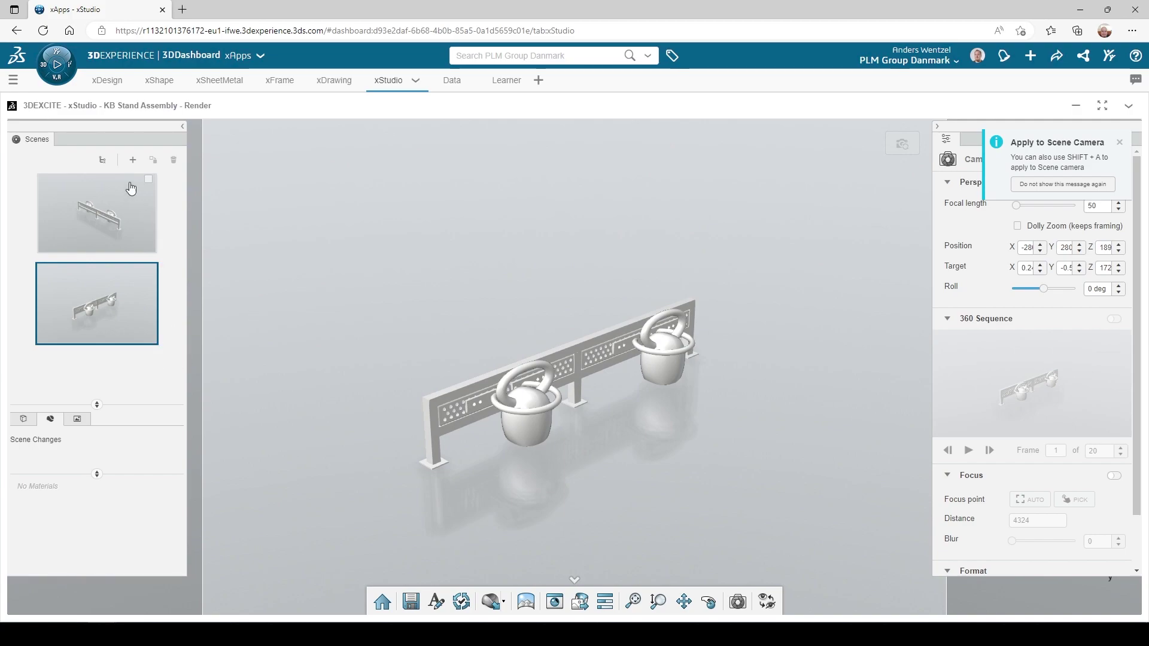
click(133, 160)
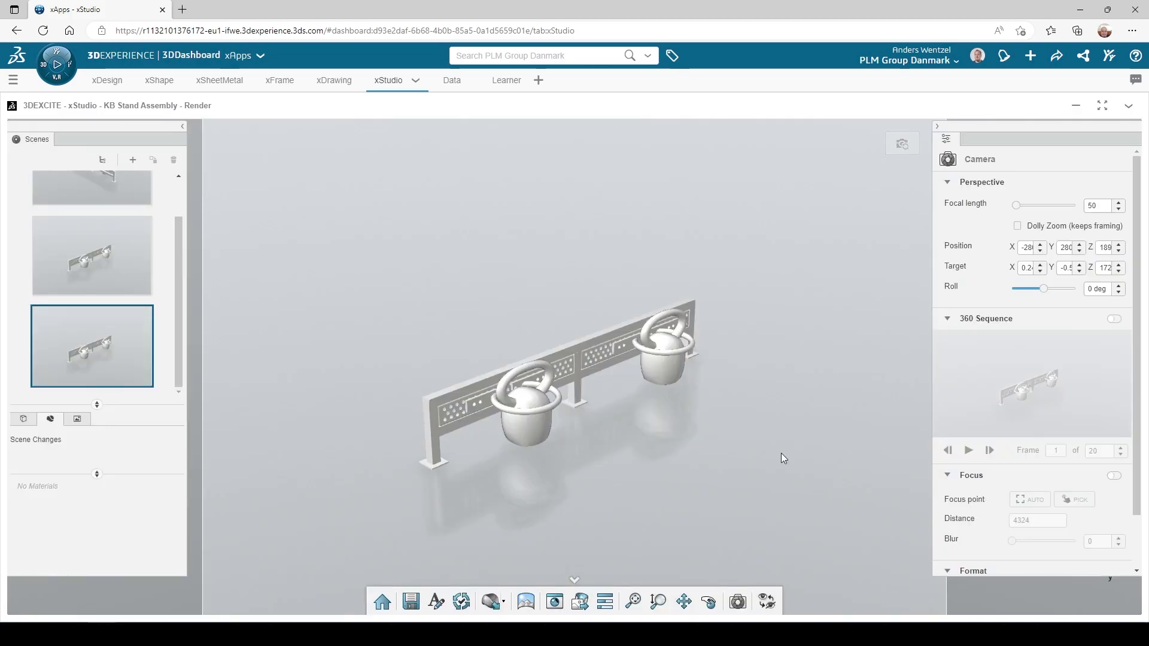
middle_drag(783, 456, 403, 415)
click(902, 145)
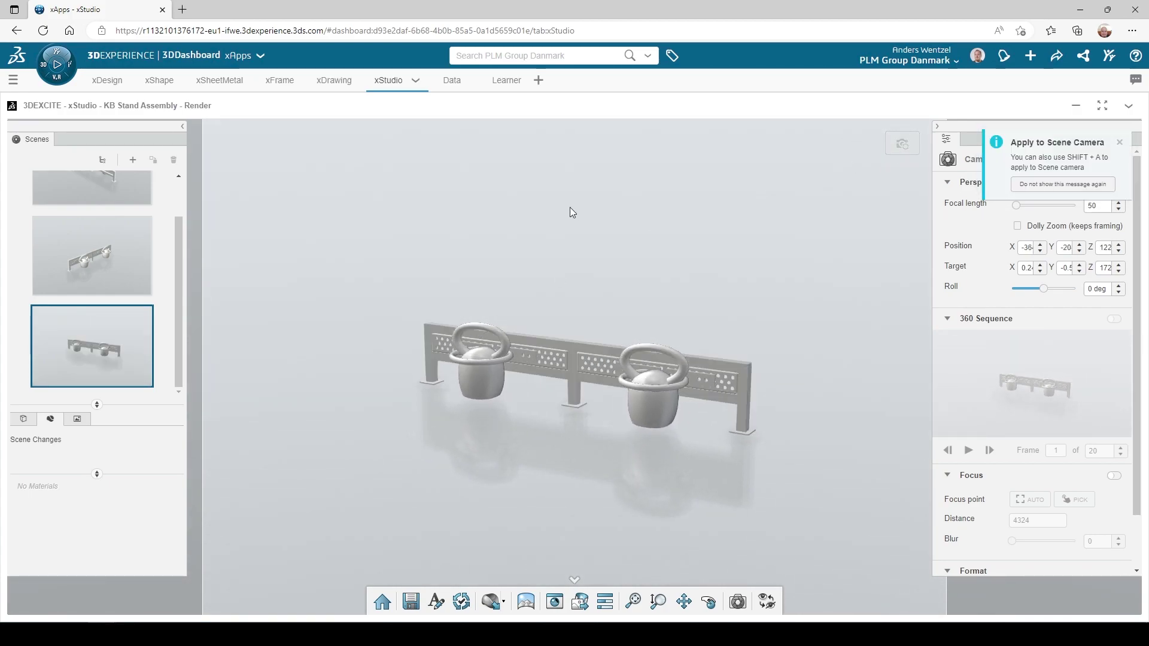
Review the first, second and third scenes' camera views
click(102, 187)
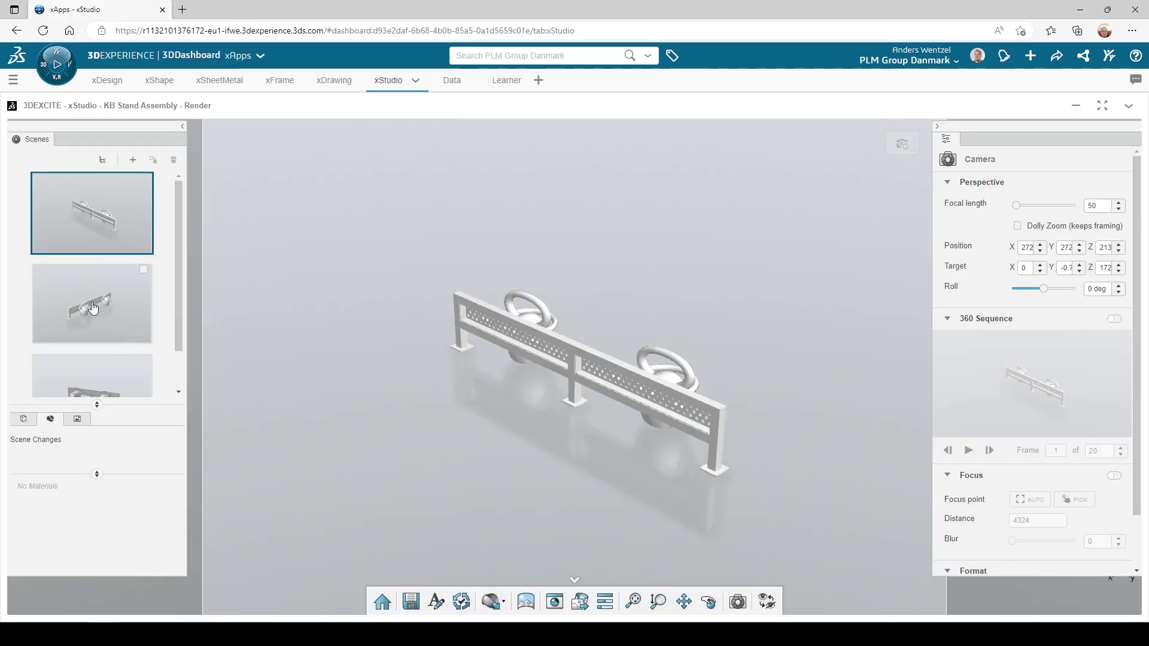
click(95, 301)
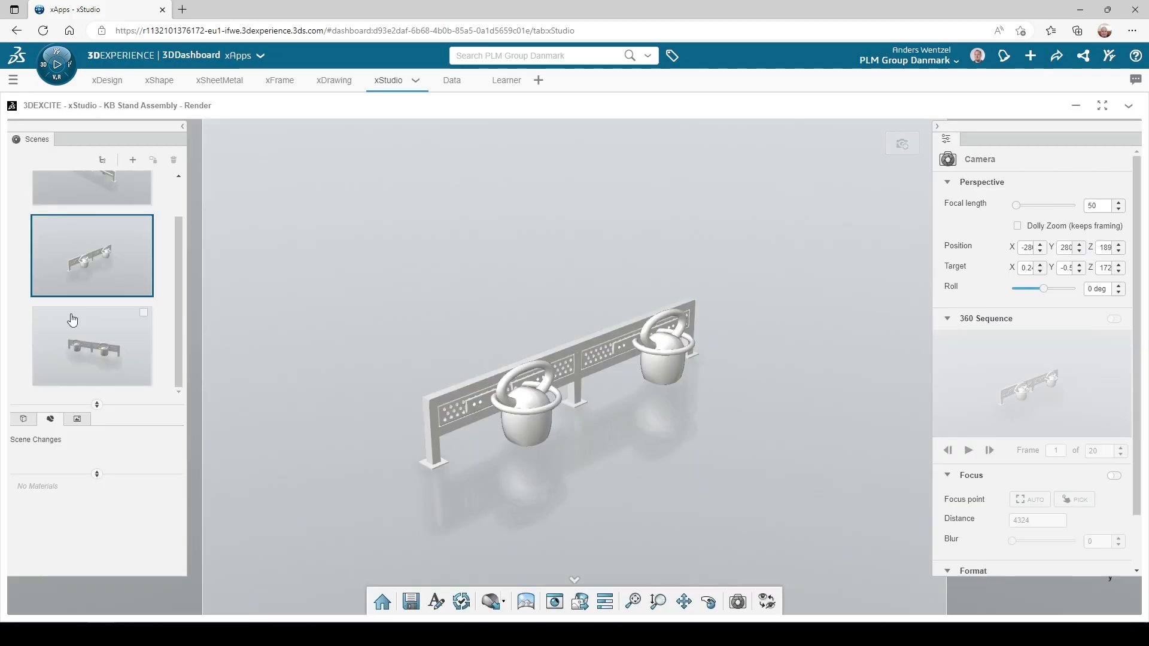
click(76, 361)
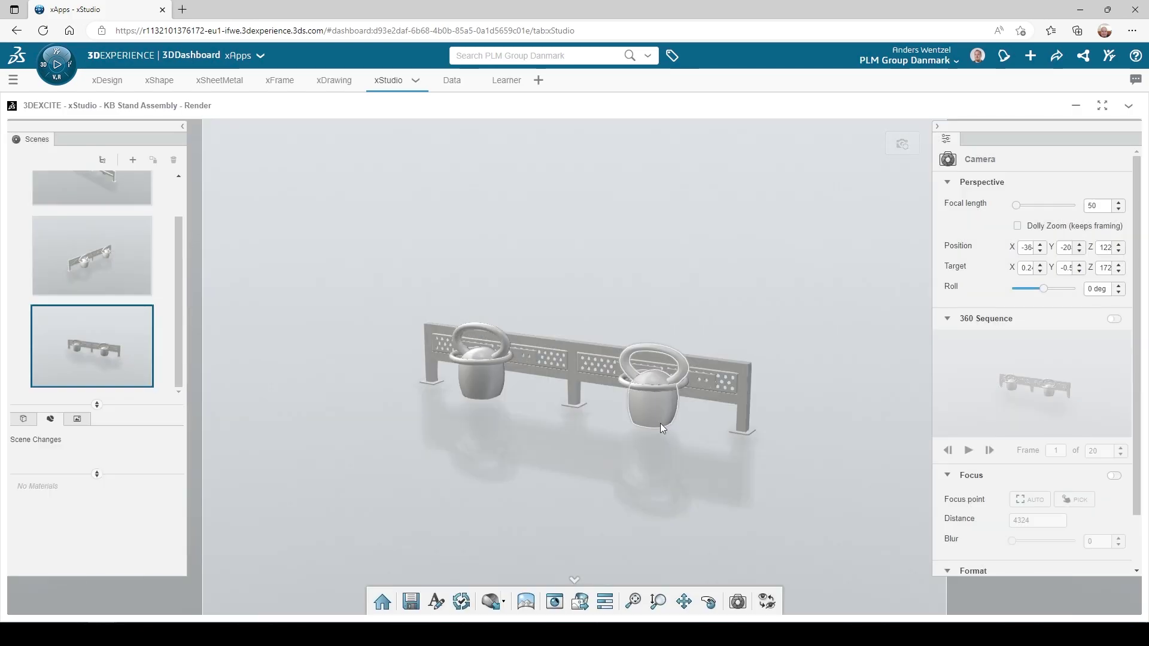
scroll(660, 422, up, 5)
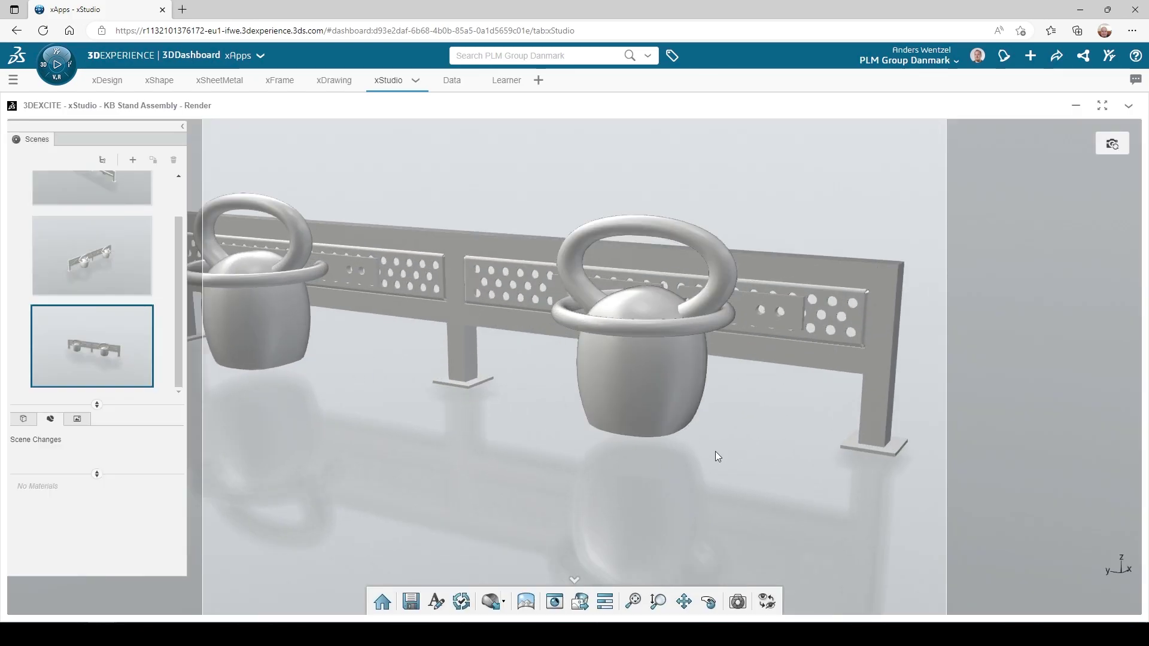
click(504, 601)
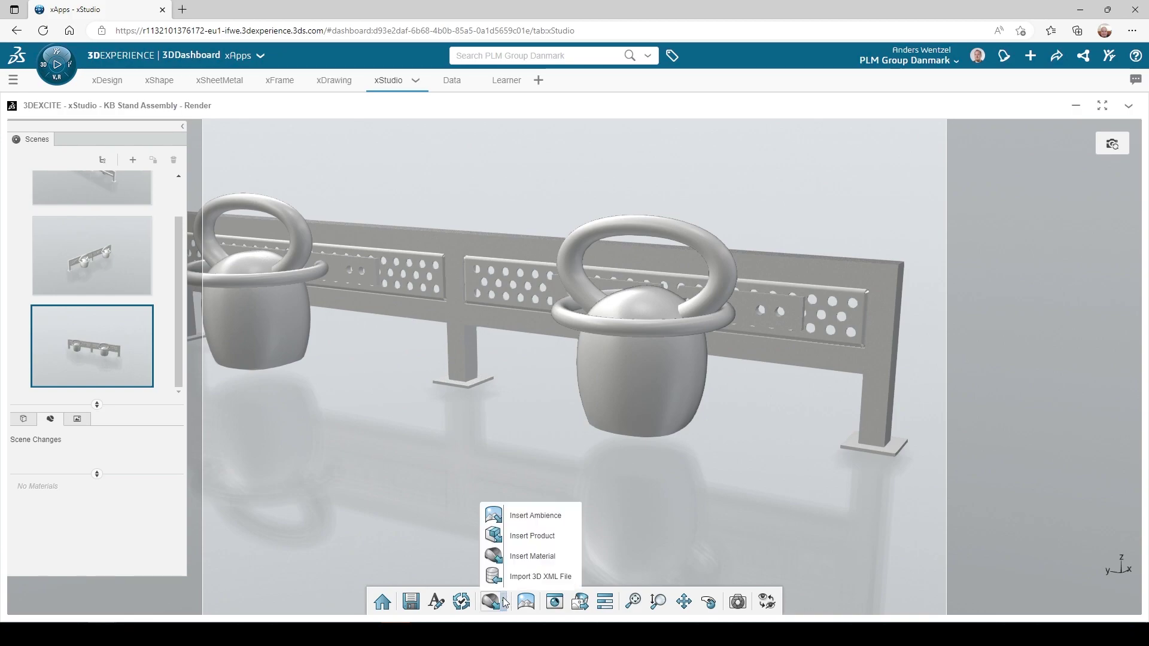
Import the Metal_Iron_Rough_Recolor material found with a 'metal' search
click(525, 558)
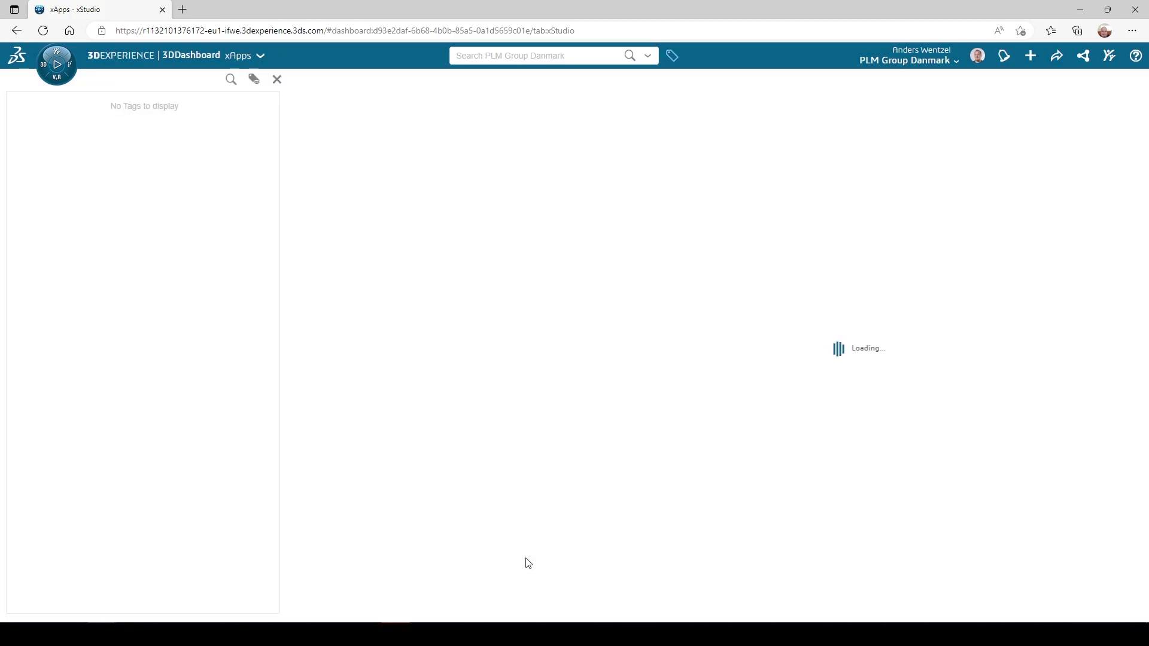
click(501, 57)
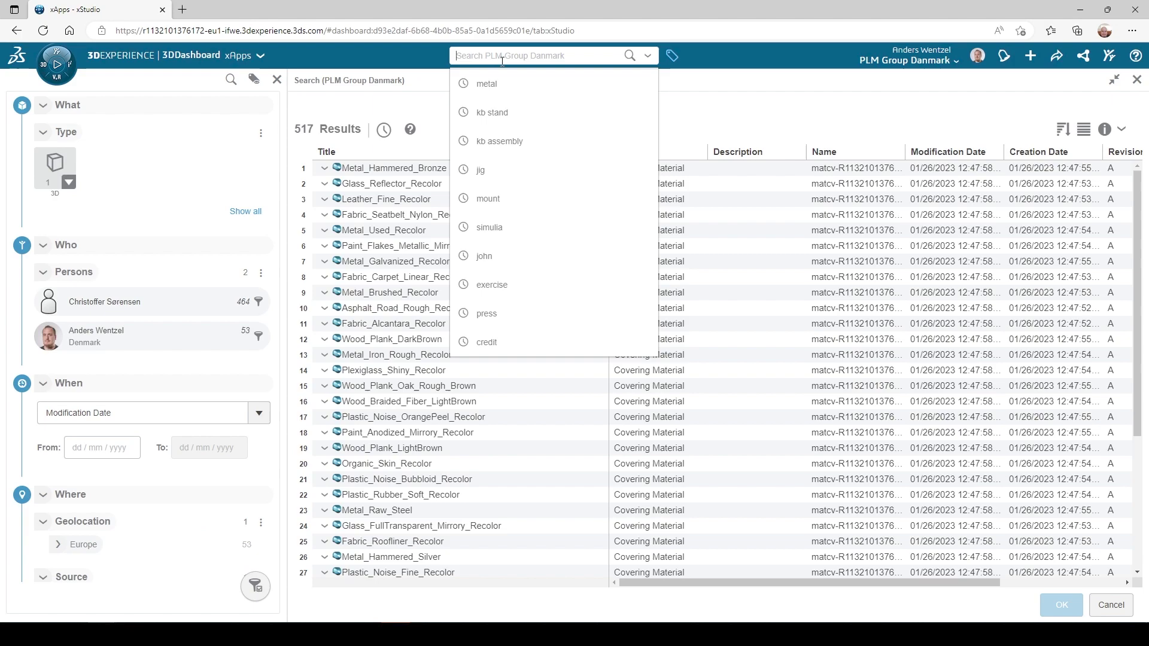
key(Down)
key(Return)
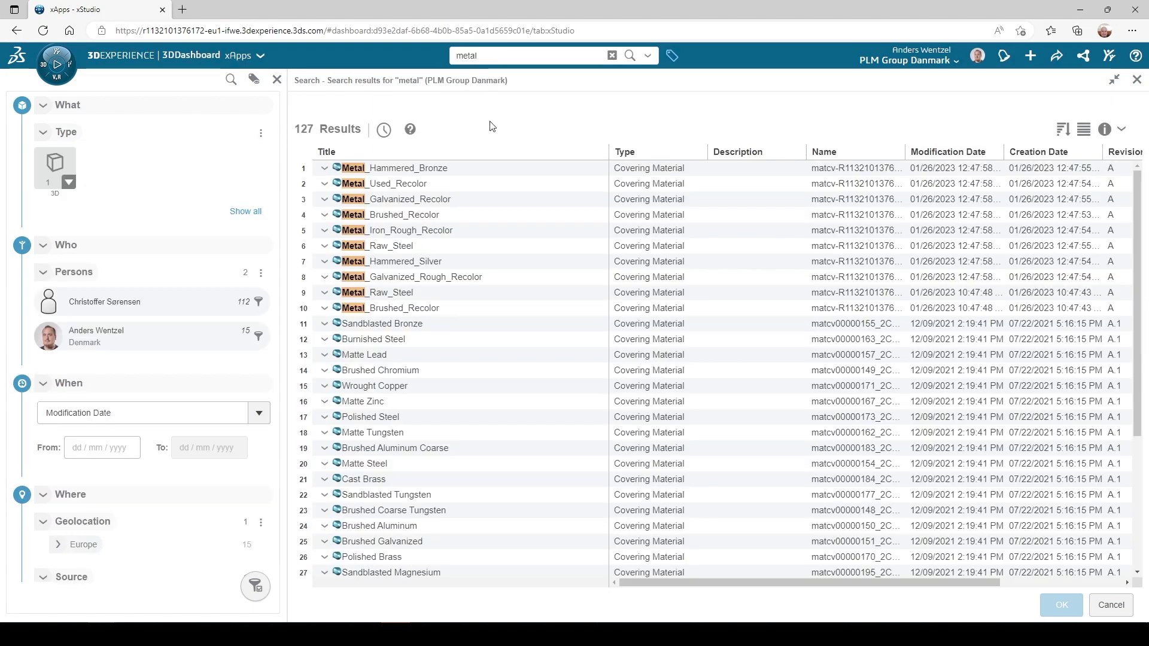
click(480, 228)
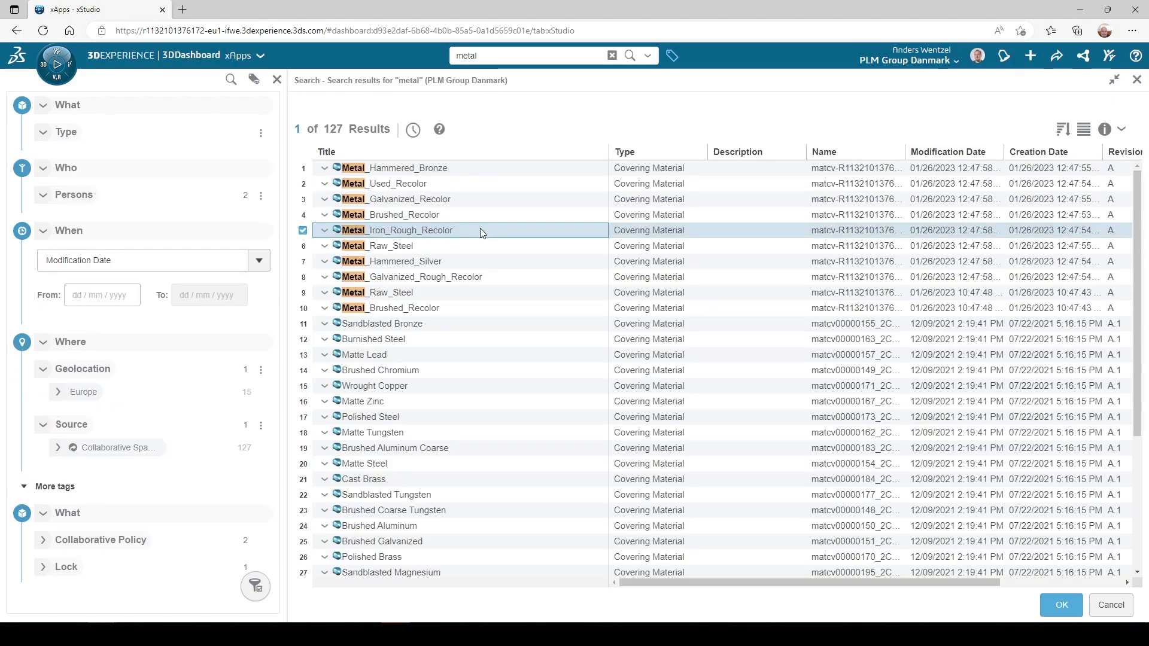
click(1061, 604)
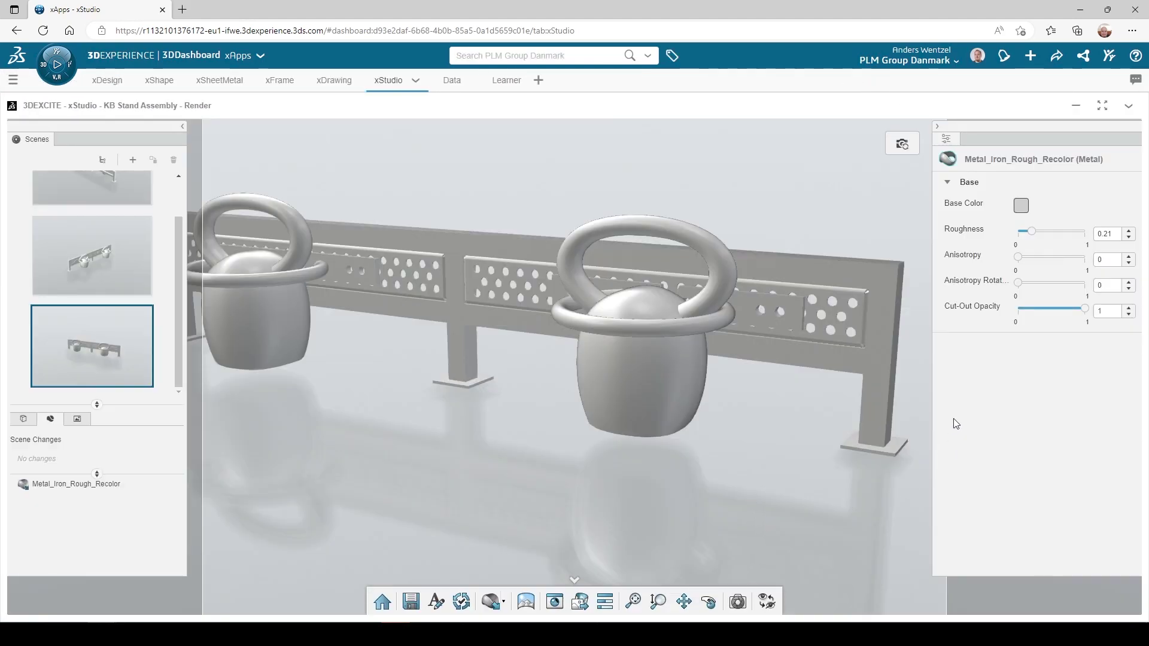
Change Metal_Iron_Rough_Recolor's base colour from grey to bright green #20e520
click(1021, 204)
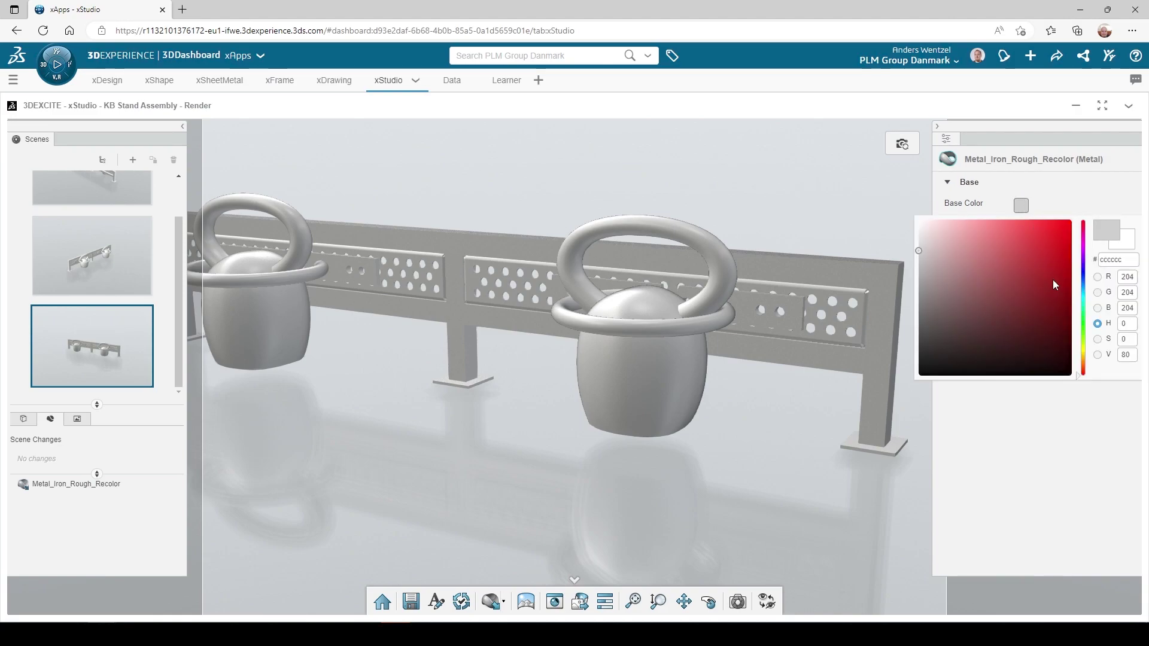
click(1083, 325)
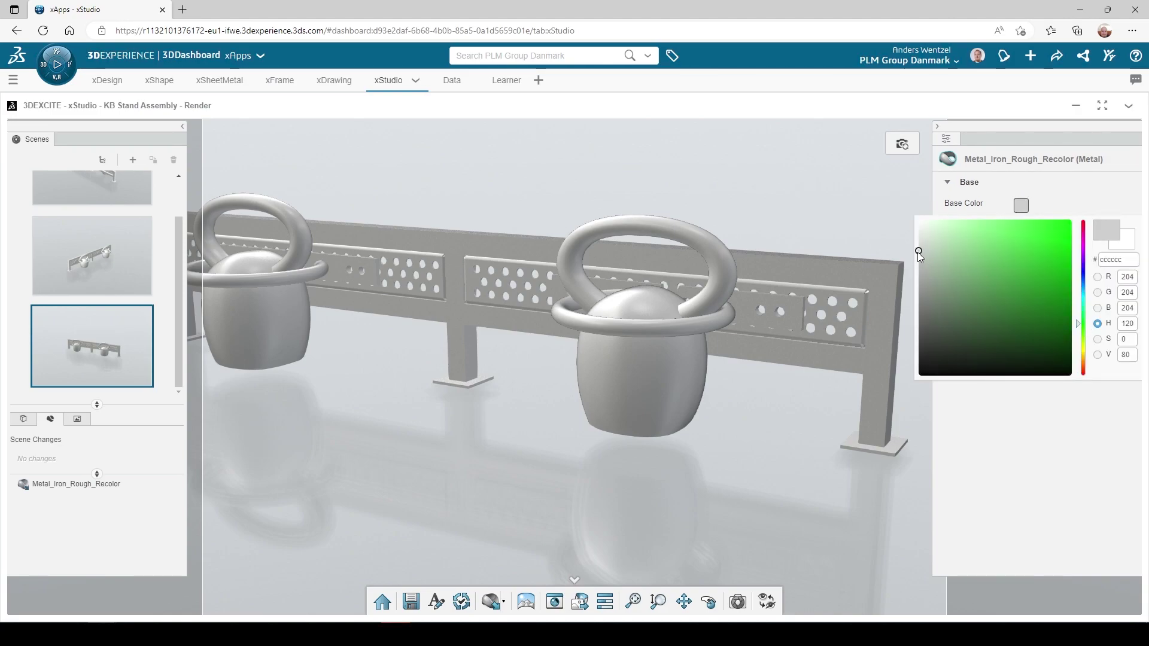
mouse_move(917, 252)
mouse_down()
mouse_move(990, 259)
mouse_move(1051, 236)
mouse_up()
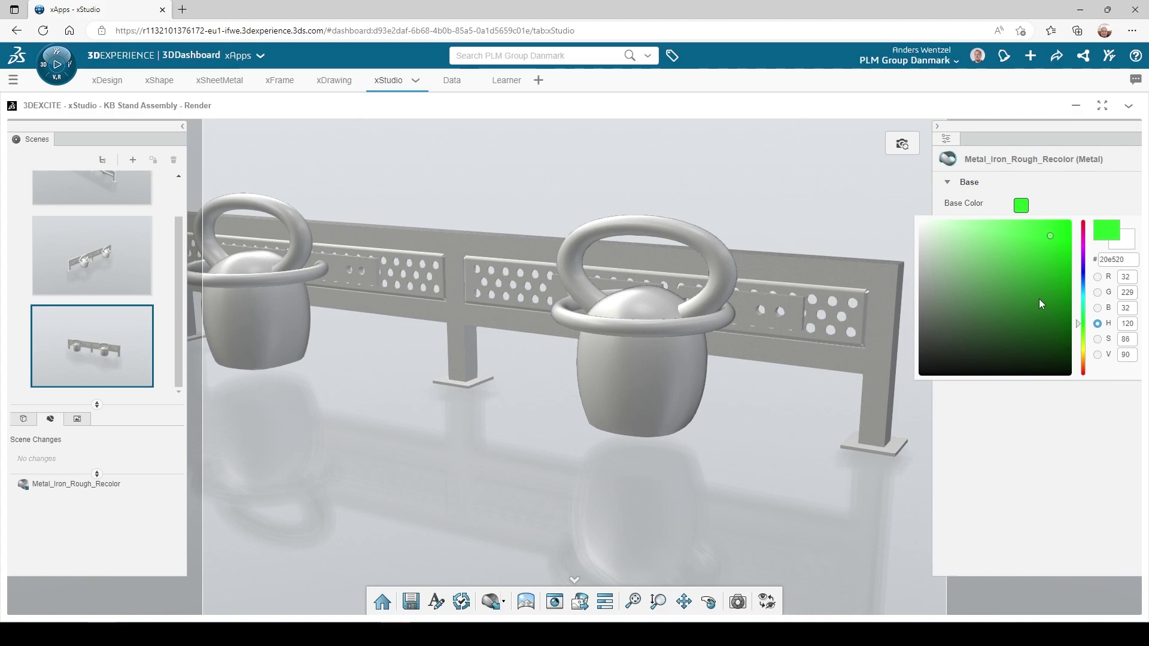
click(1046, 434)
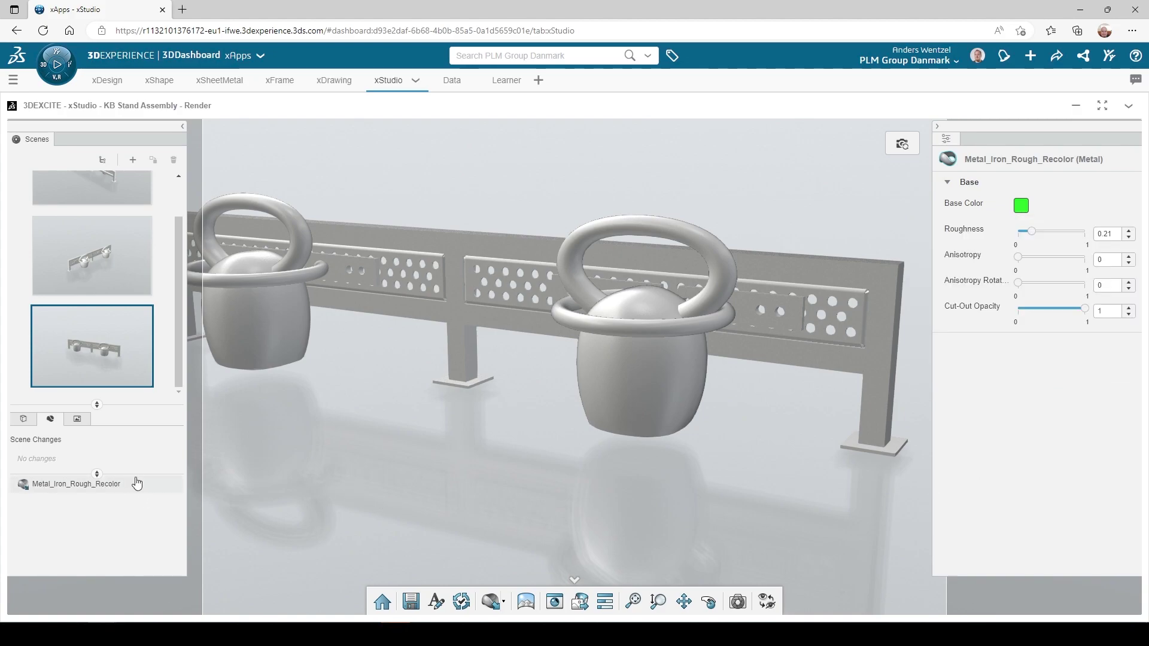
Apply the green metal to the right kettlebell with texture scale 6.45 and ratio 1.66
click(656, 399)
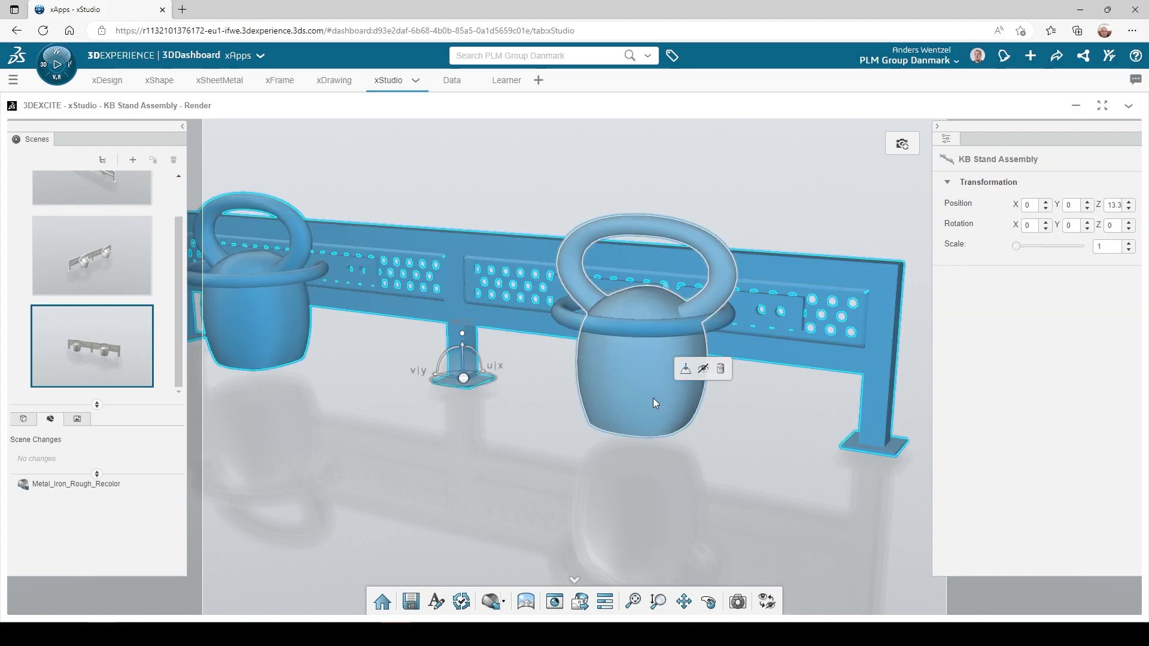
drag(93, 486, 371, 498)
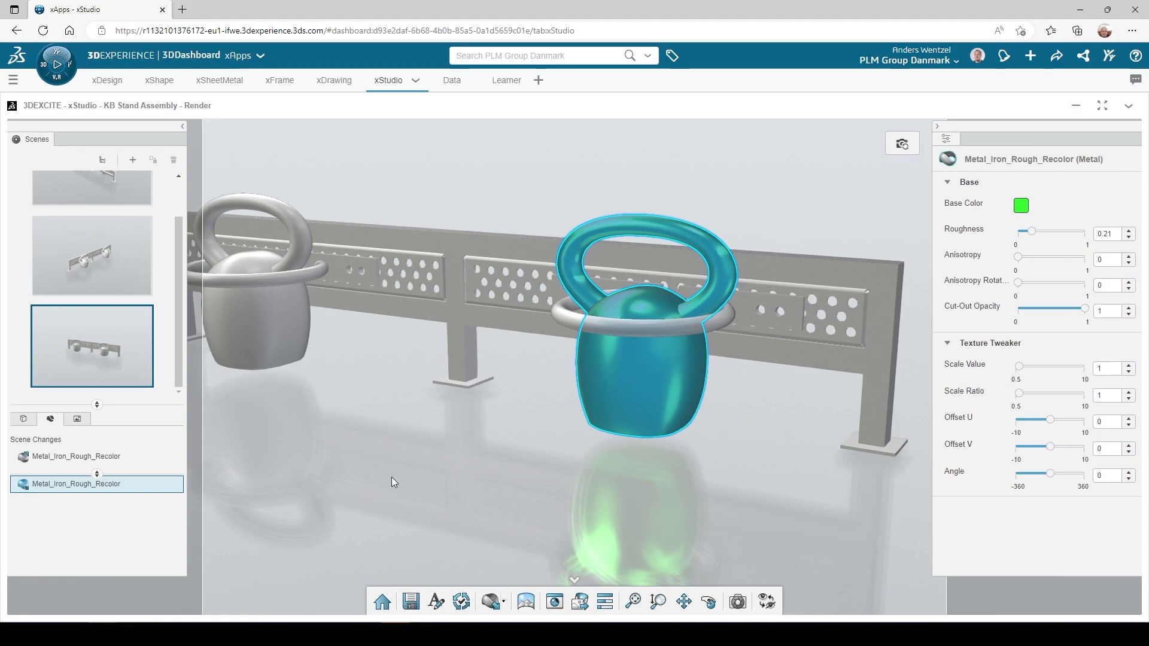
click(594, 476)
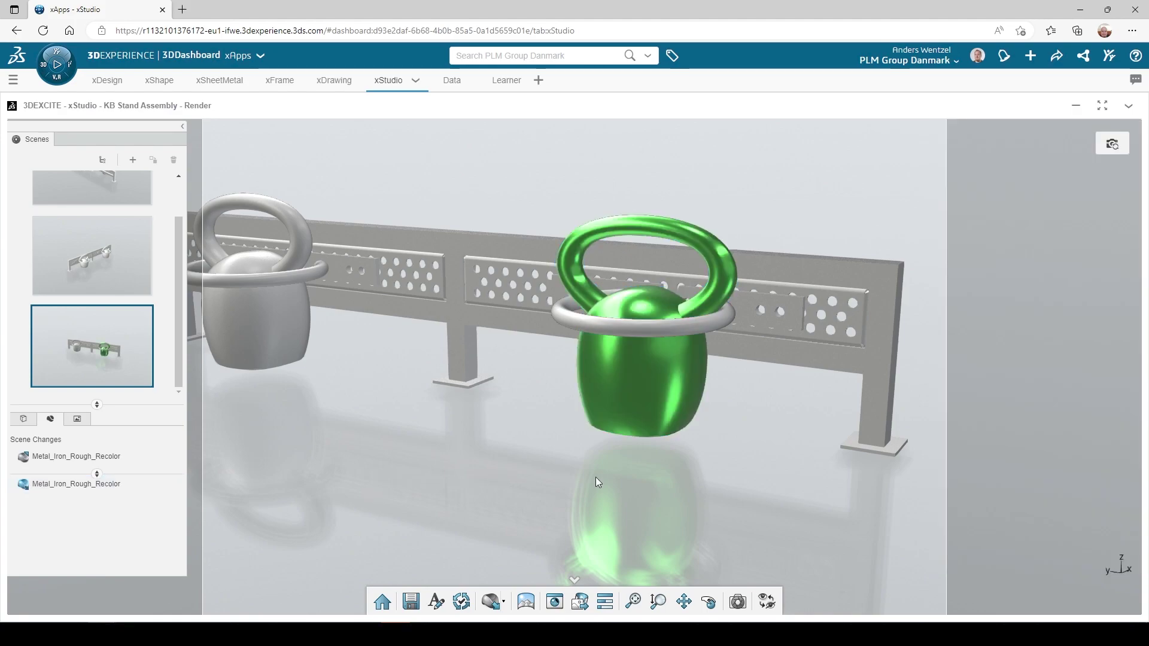
click(108, 485)
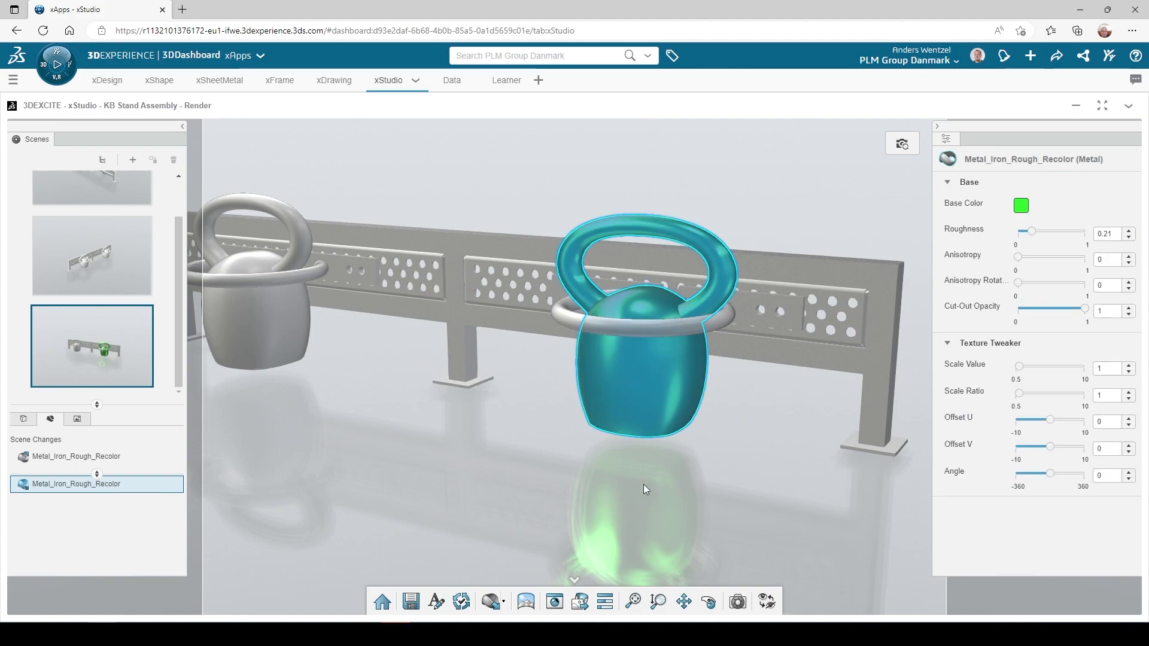
drag(1019, 367, 1059, 374)
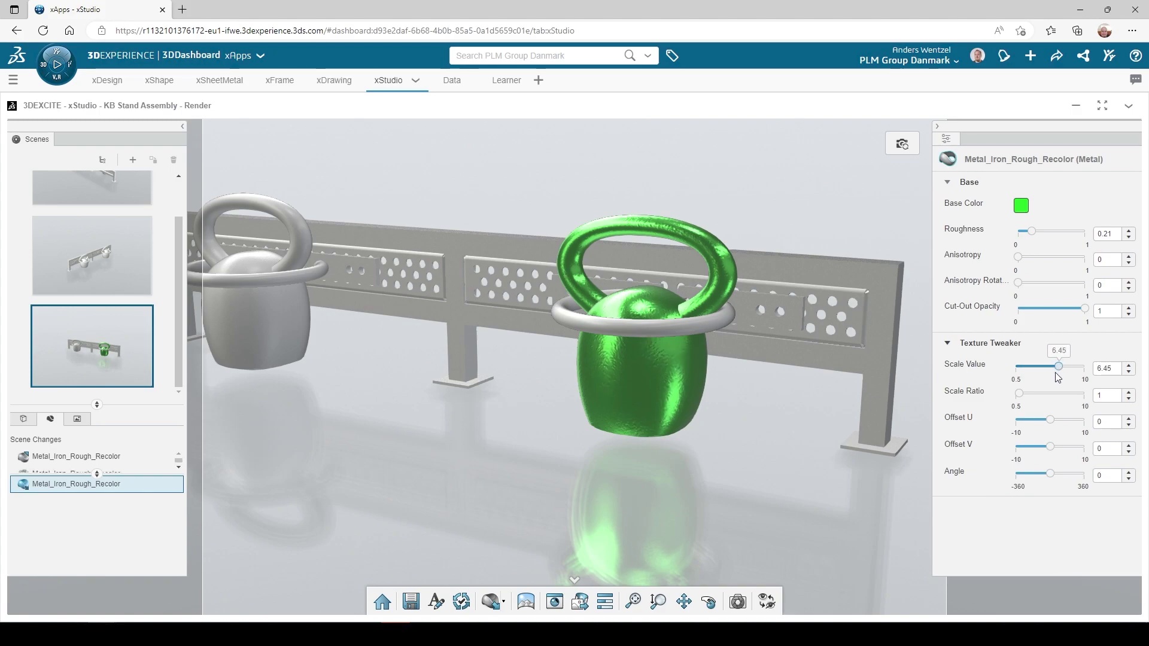
drag(1022, 399, 1027, 399)
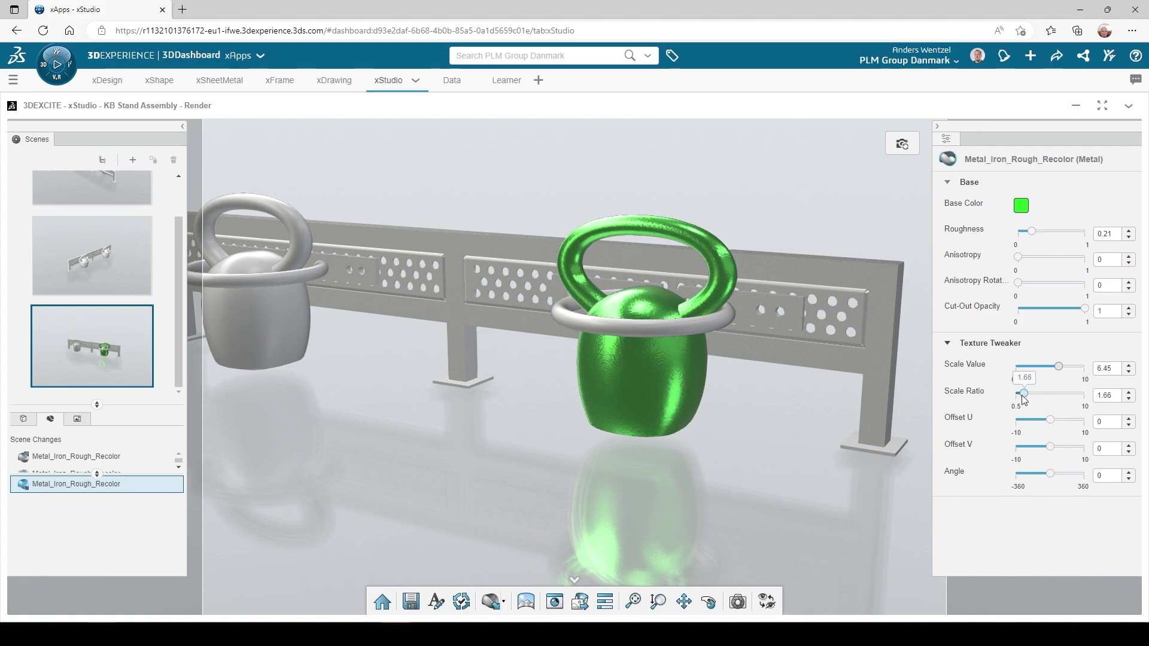
Re-save the current view as the scene camera and deselect the kettlebell
click(907, 148)
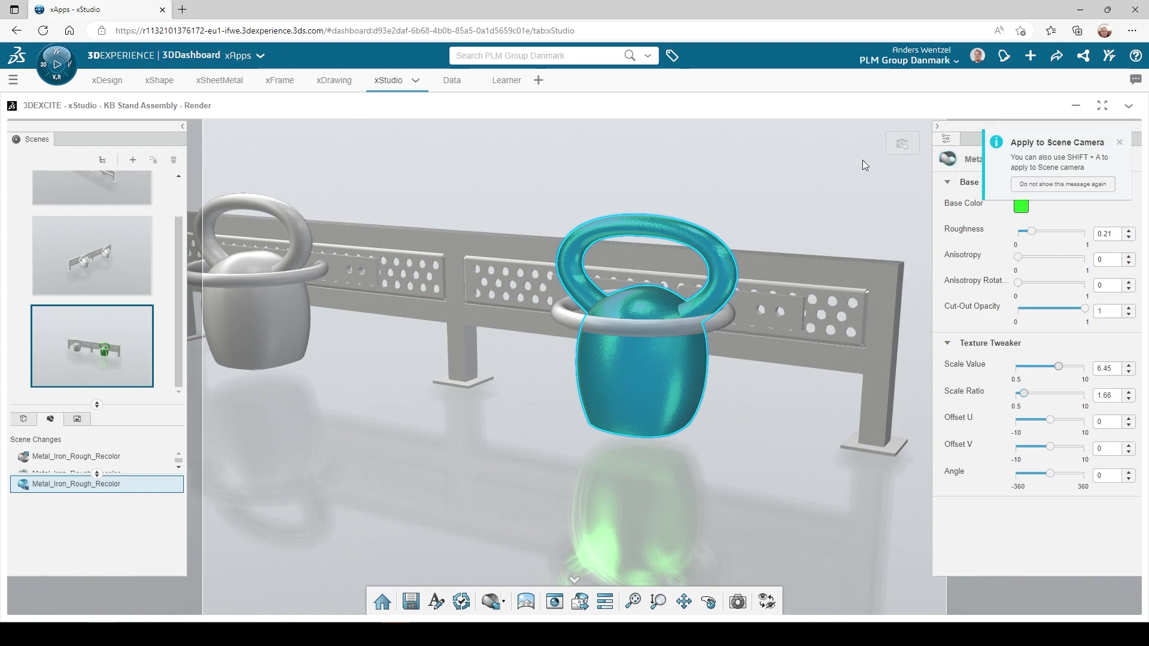
click(841, 167)
scroll(818, 212, up, 2)
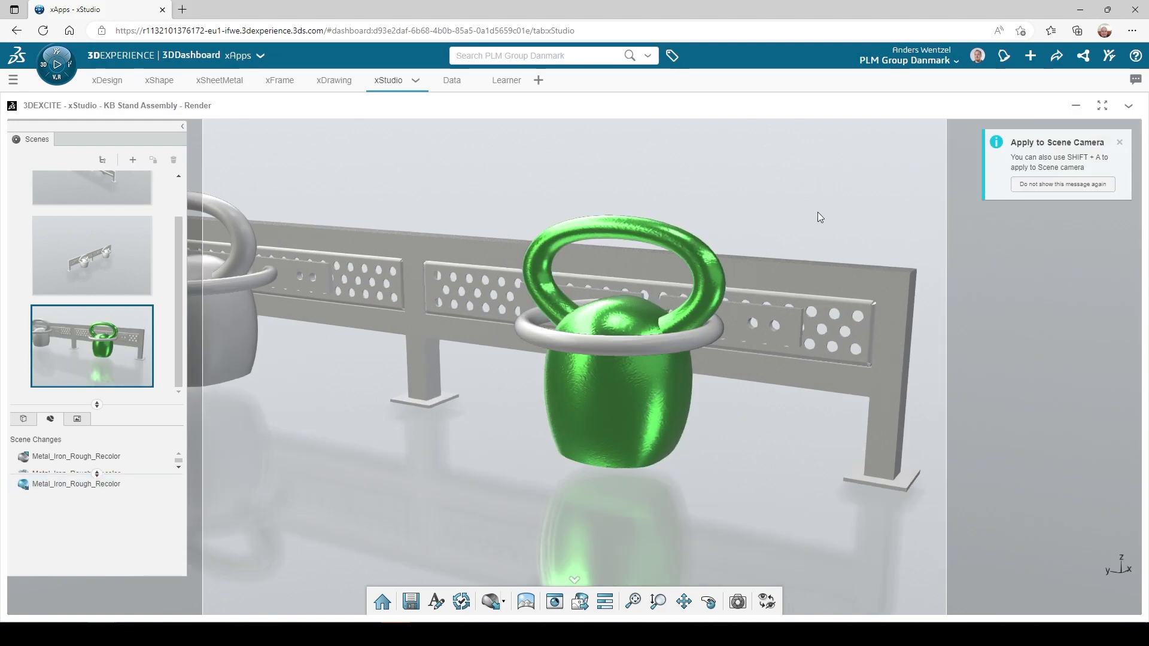
scroll(818, 213, down, 4)
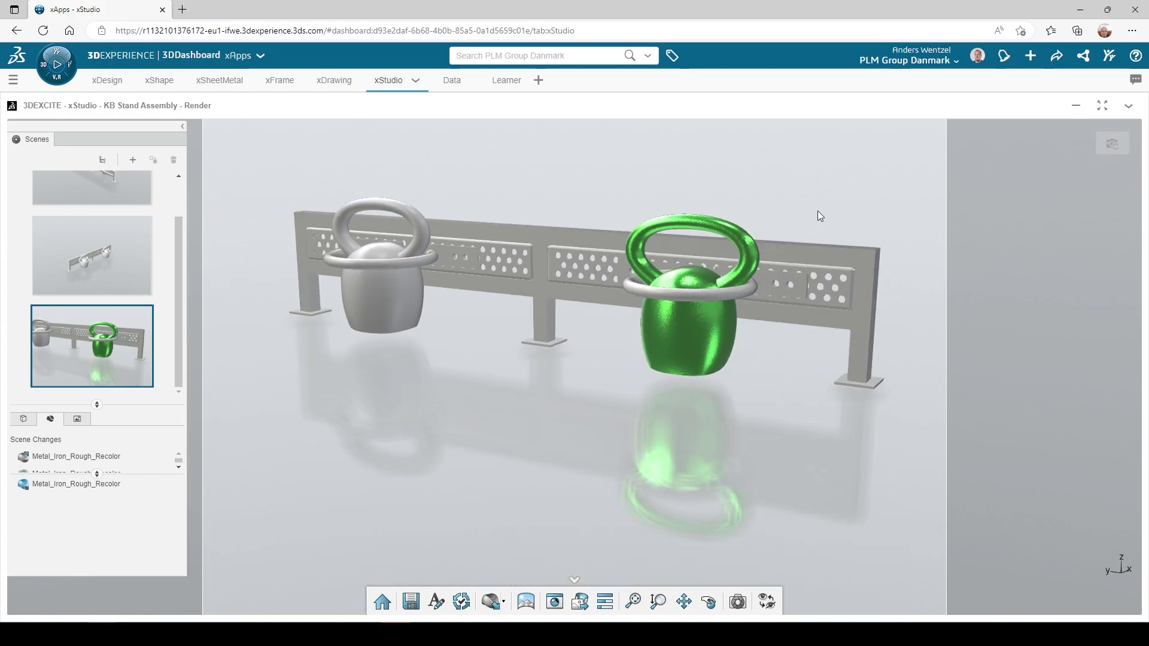
Give the left kettlebell the same green metal, dismiss the notice, and re-save the scene camera
click(385, 314)
click(385, 314)
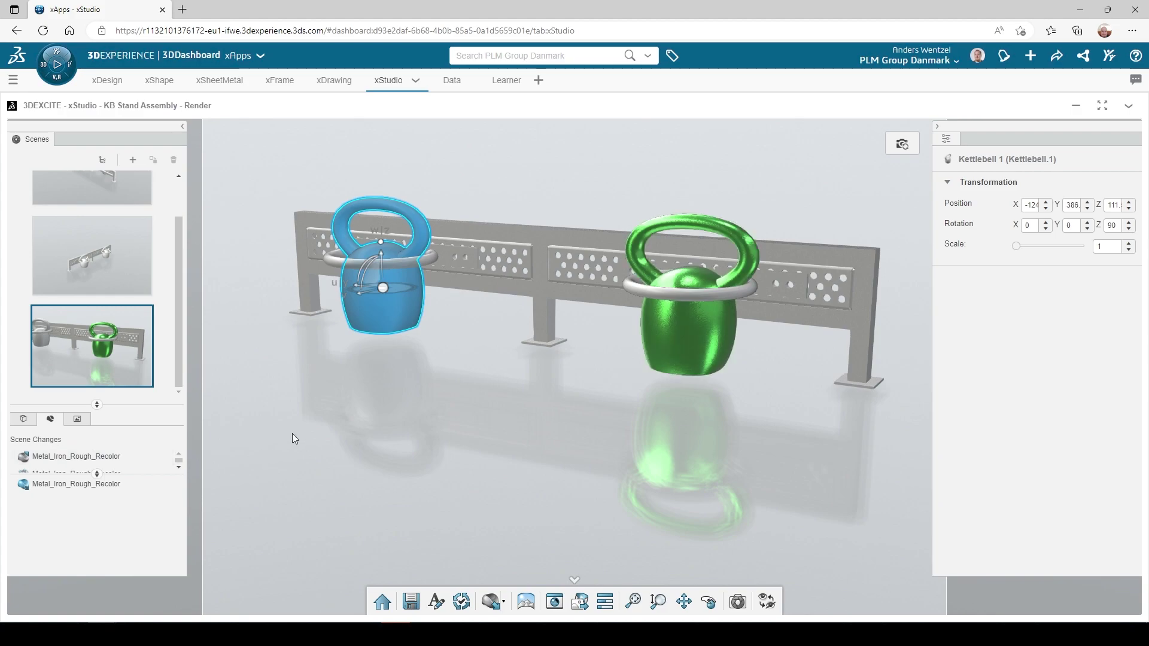
drag(118, 485, 264, 463)
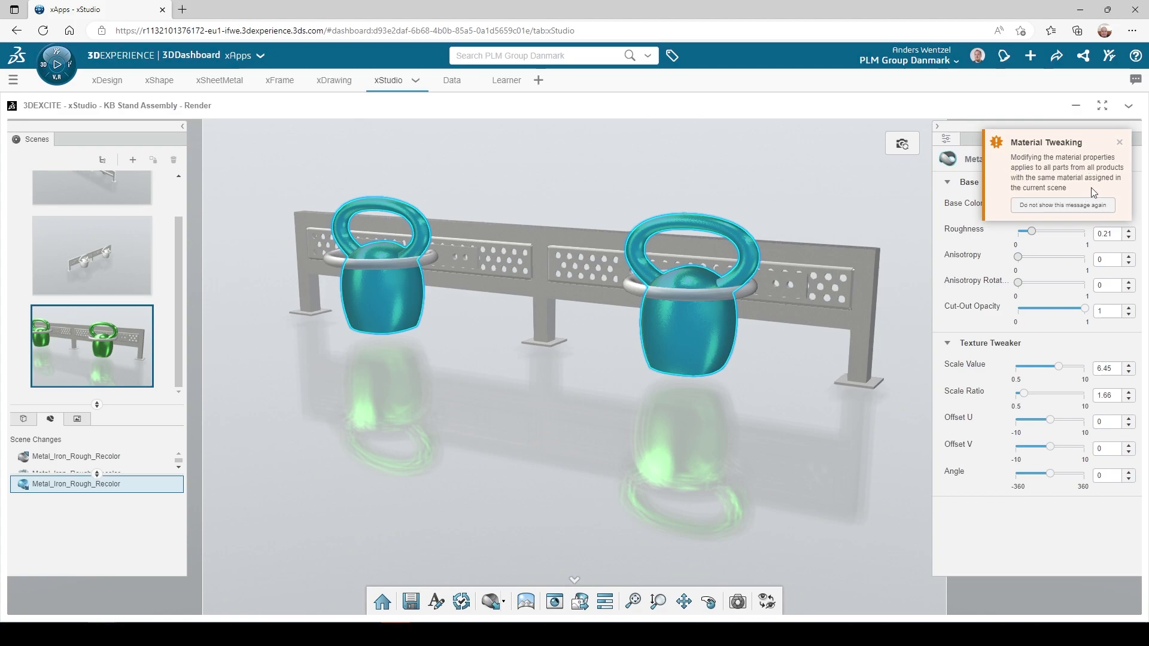
click(1087, 204)
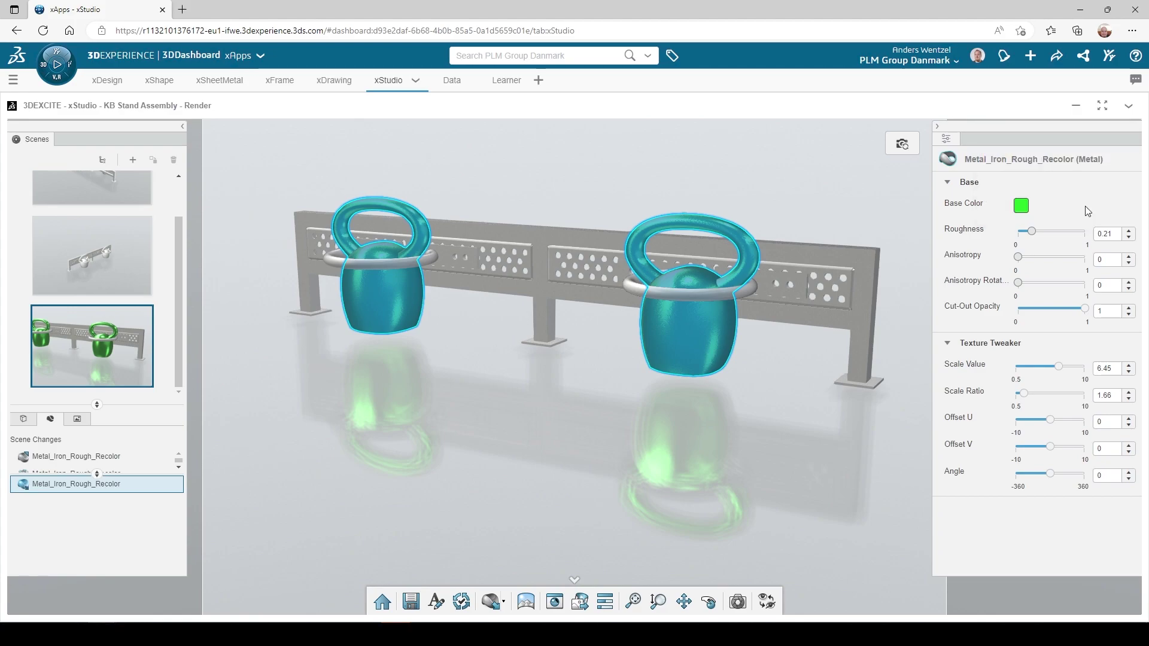
click(695, 449)
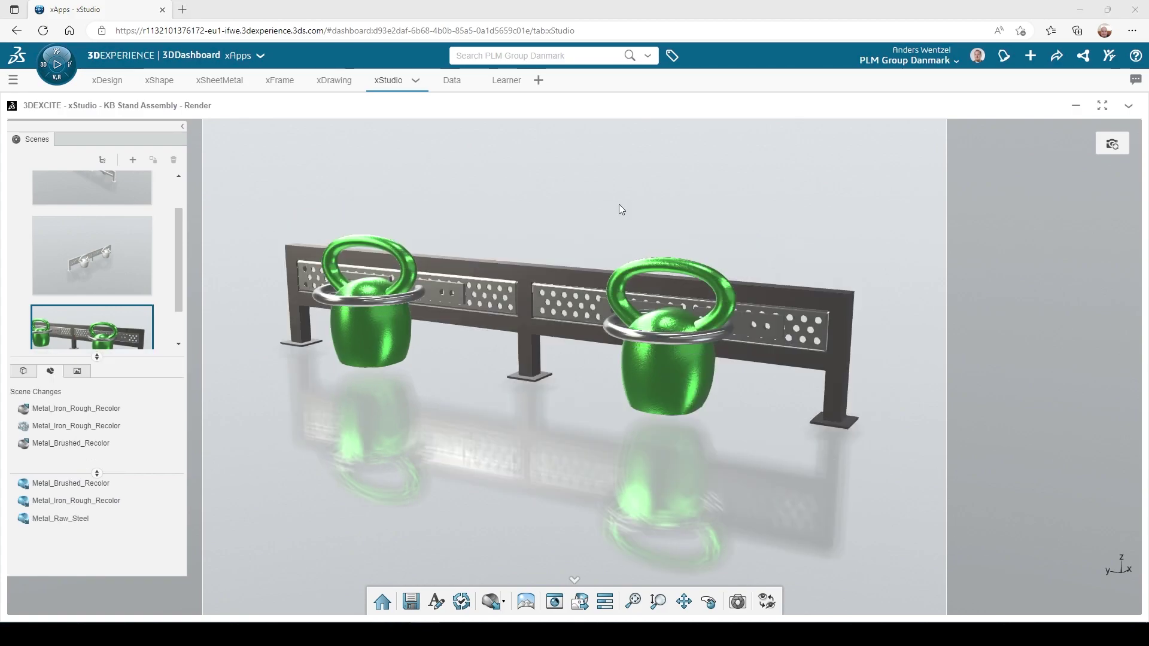
click(1112, 143)
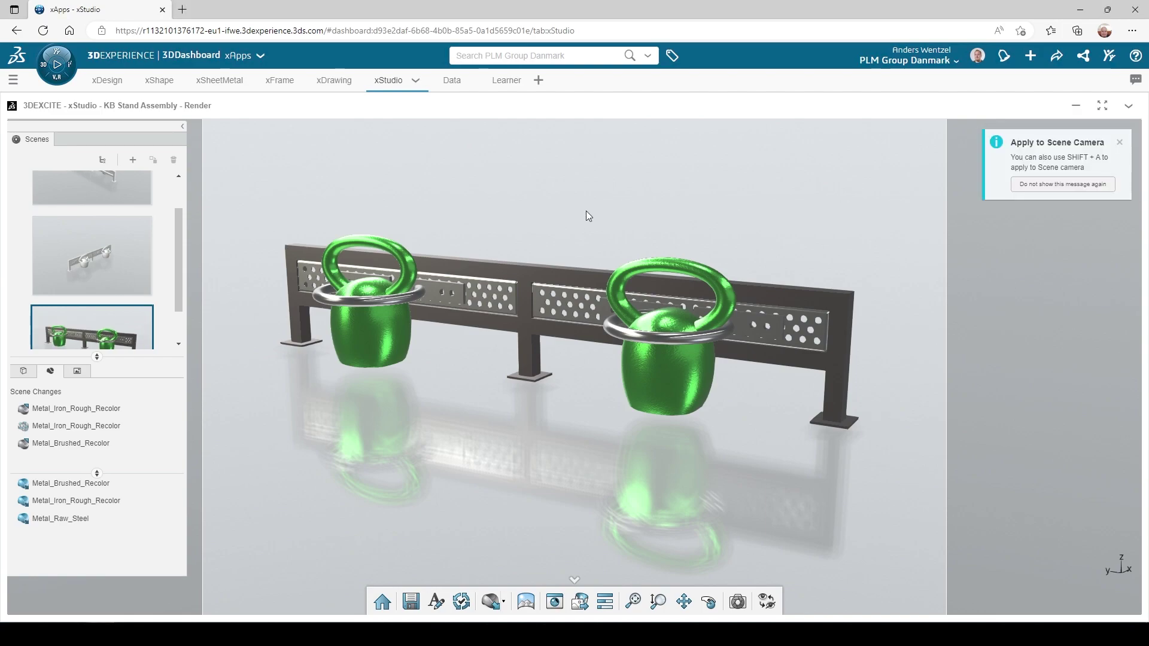
Insert the Indoor_ModernLoft_Backplate_003 ambience into the scene
click(502, 601)
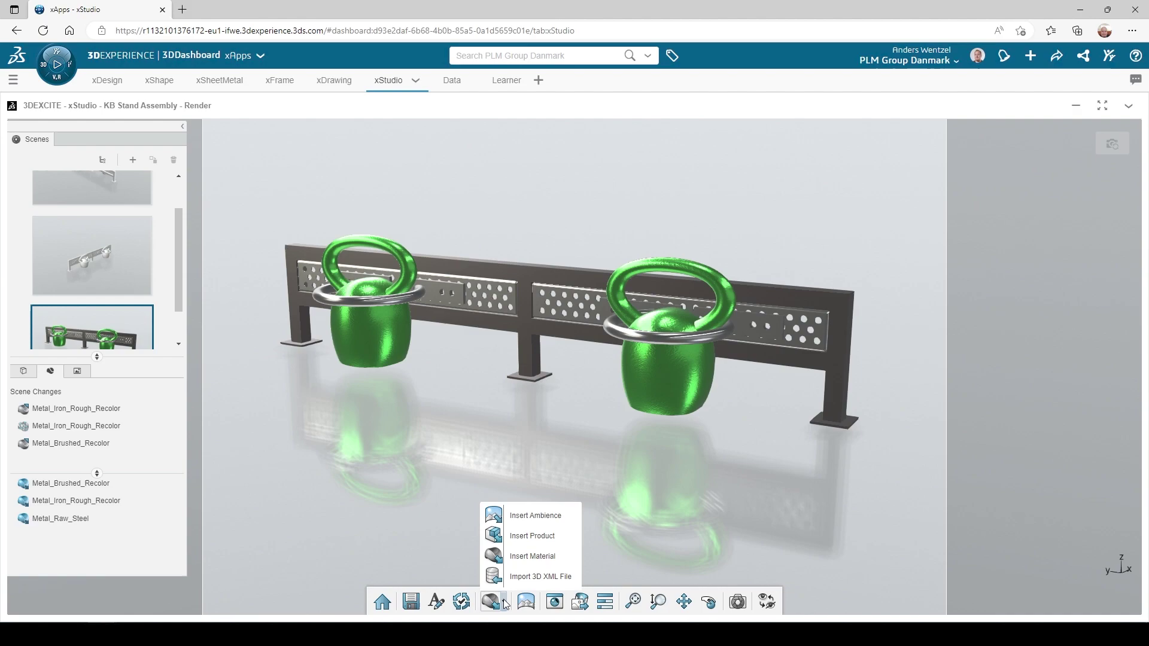
click(552, 515)
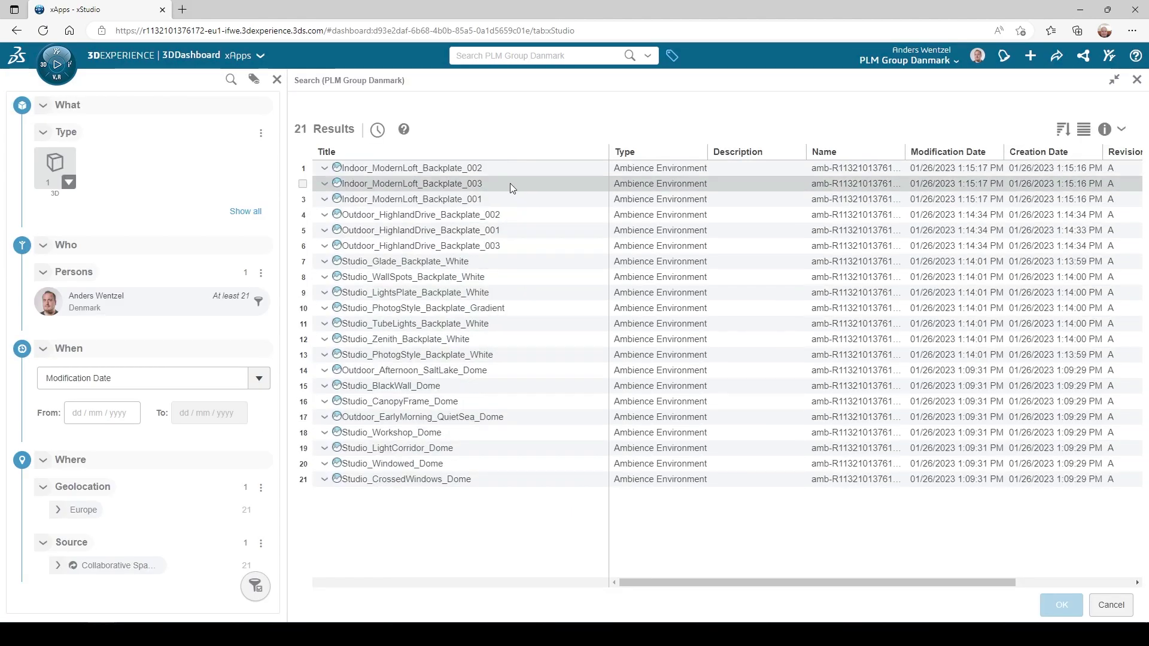
click(500, 184)
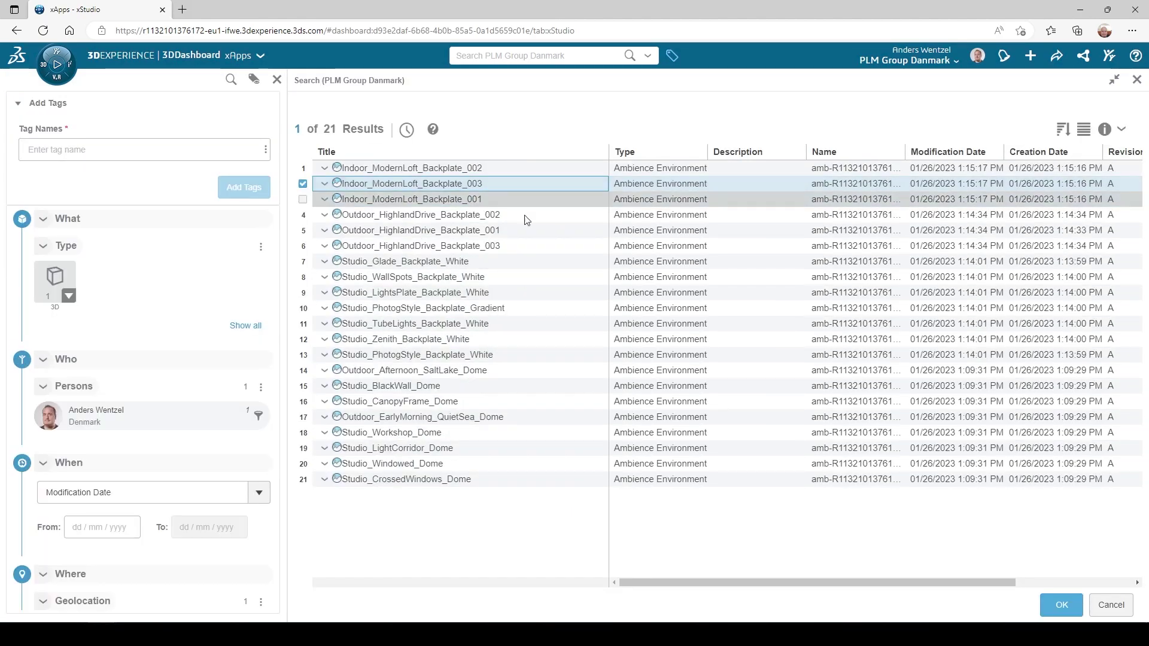
click(1060, 605)
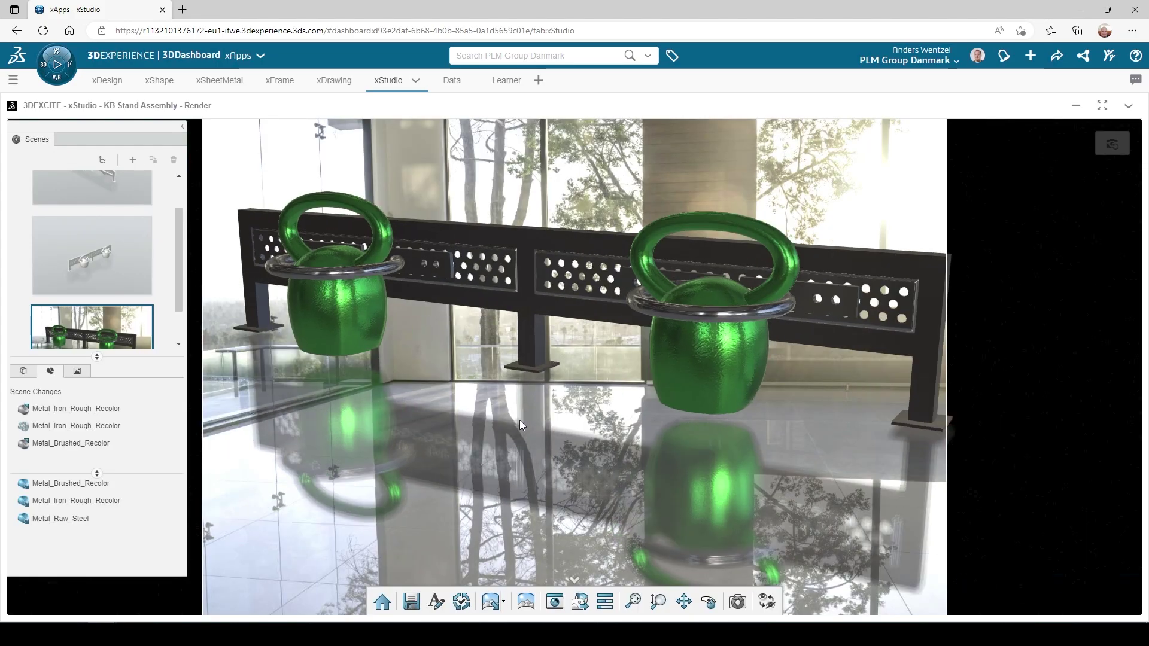
Zoom out and orbit to a small, frontal view of the stand before the windows
scroll(519, 420, down, 5)
middle_drag(532, 437, 698, 438)
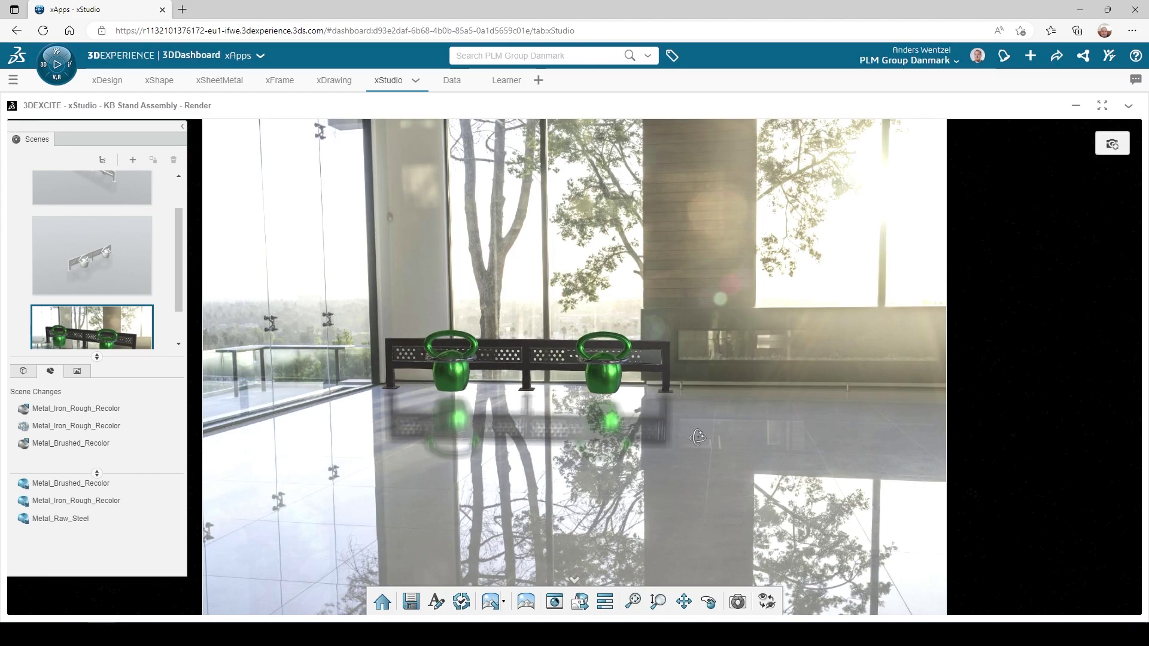
Set the loft ambience to ground scale ratio 0.8, adjusted reflectivity, exposure 0.3, and re-save the camera
click(77, 371)
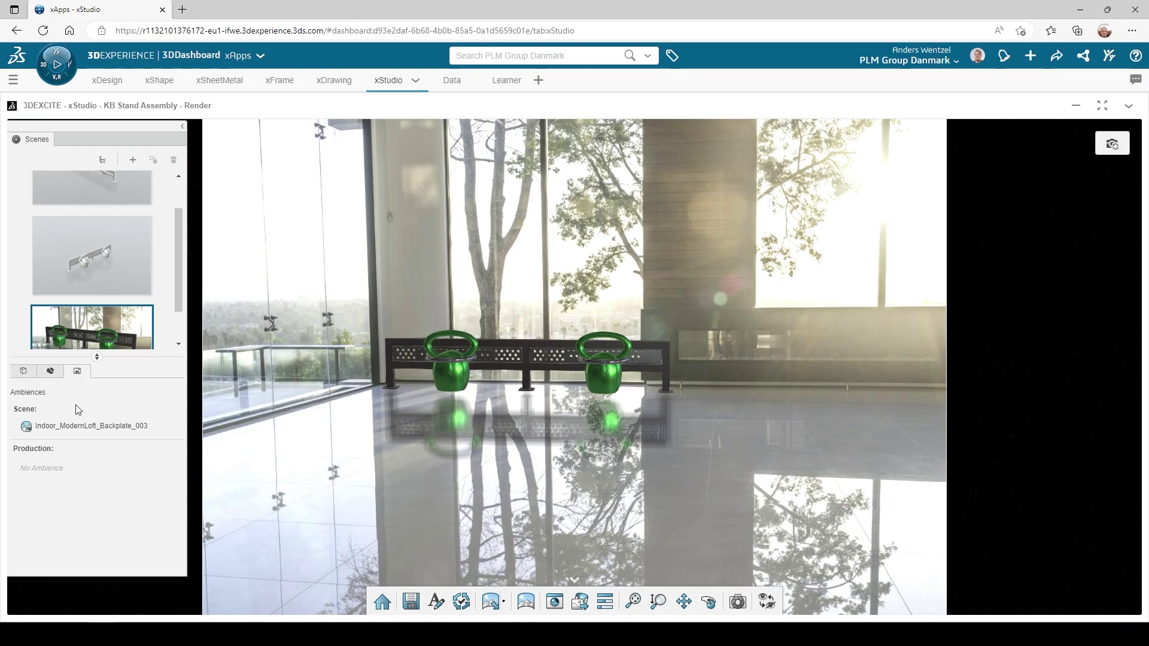
click(77, 428)
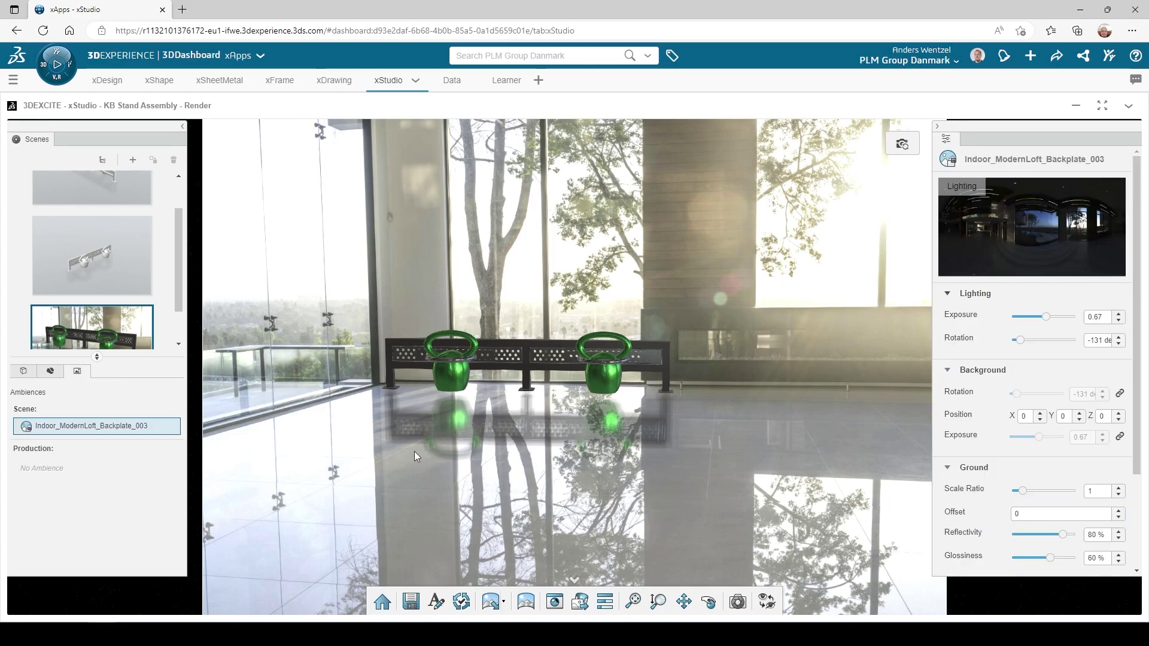
drag(1023, 492, 1020, 495)
drag(1064, 536, 1052, 561)
drag(1046, 318, 1046, 321)
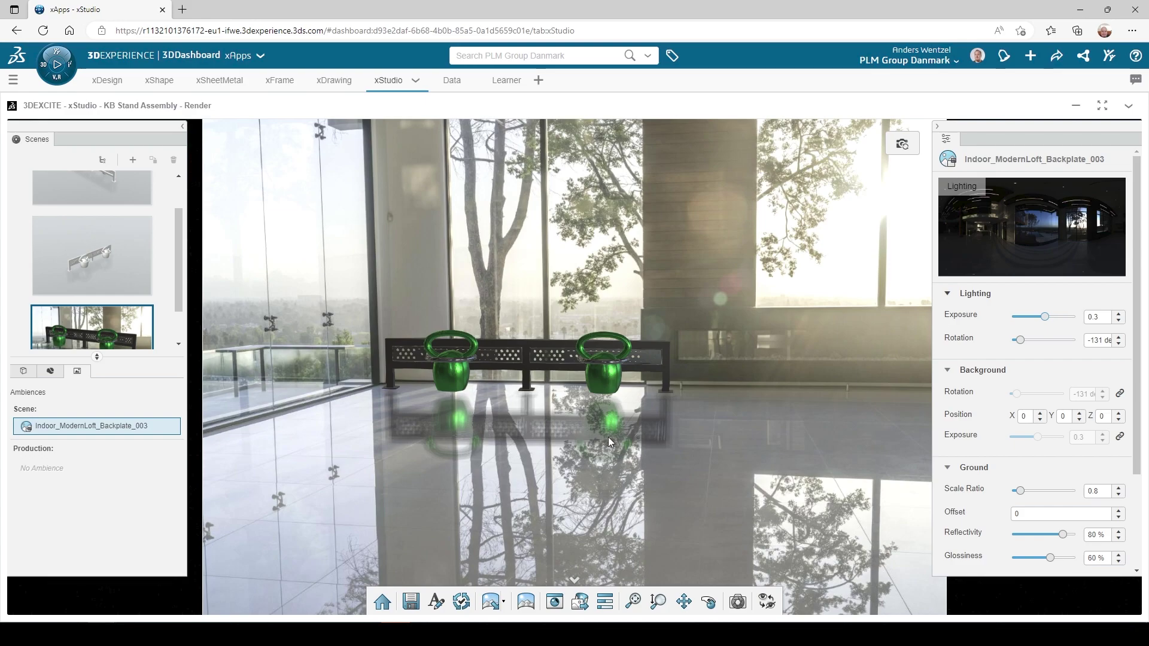
click(902, 145)
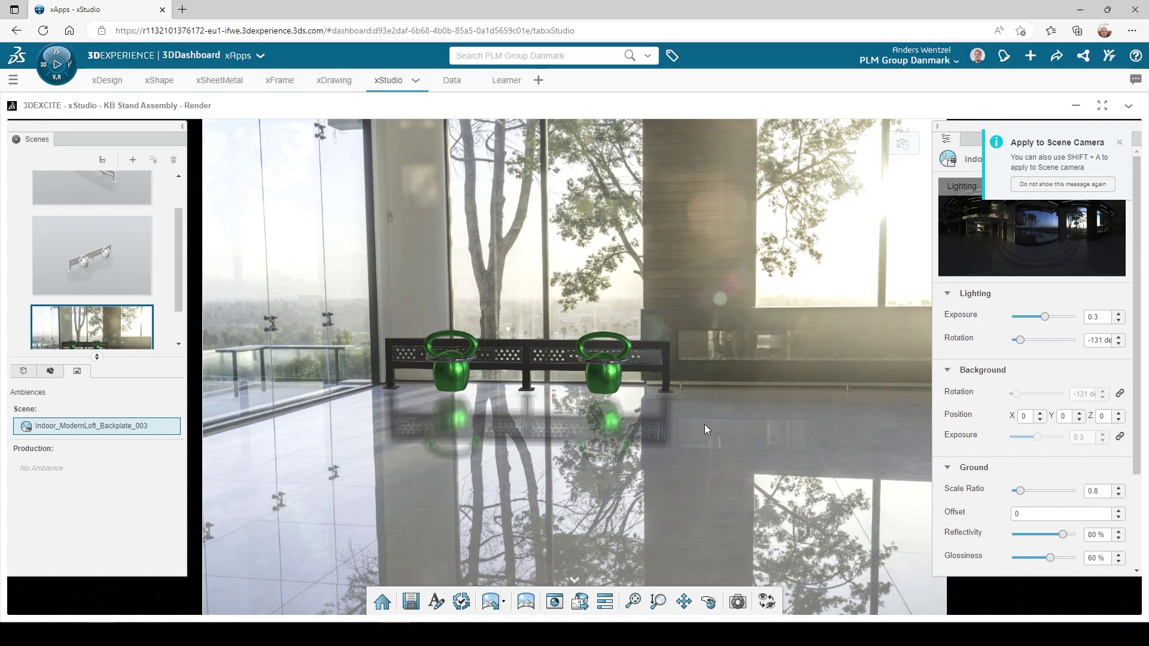
Set the 1920×1280 PNG render to Ultra quality (16 credits), then save the production and render
click(581, 603)
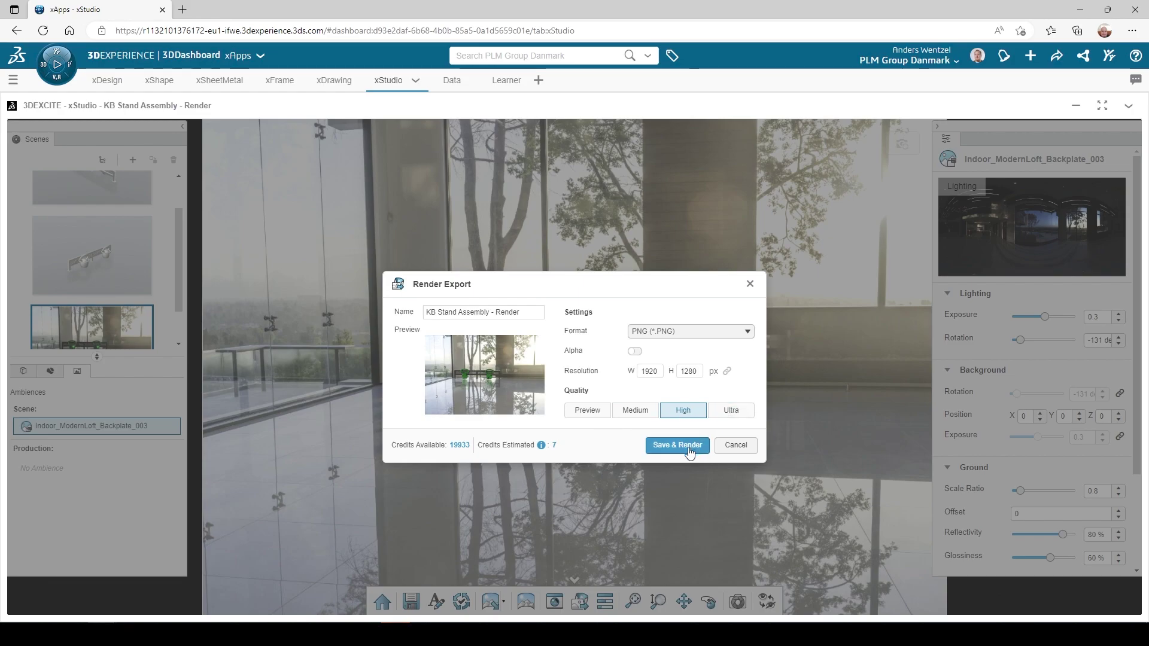
click(635, 412)
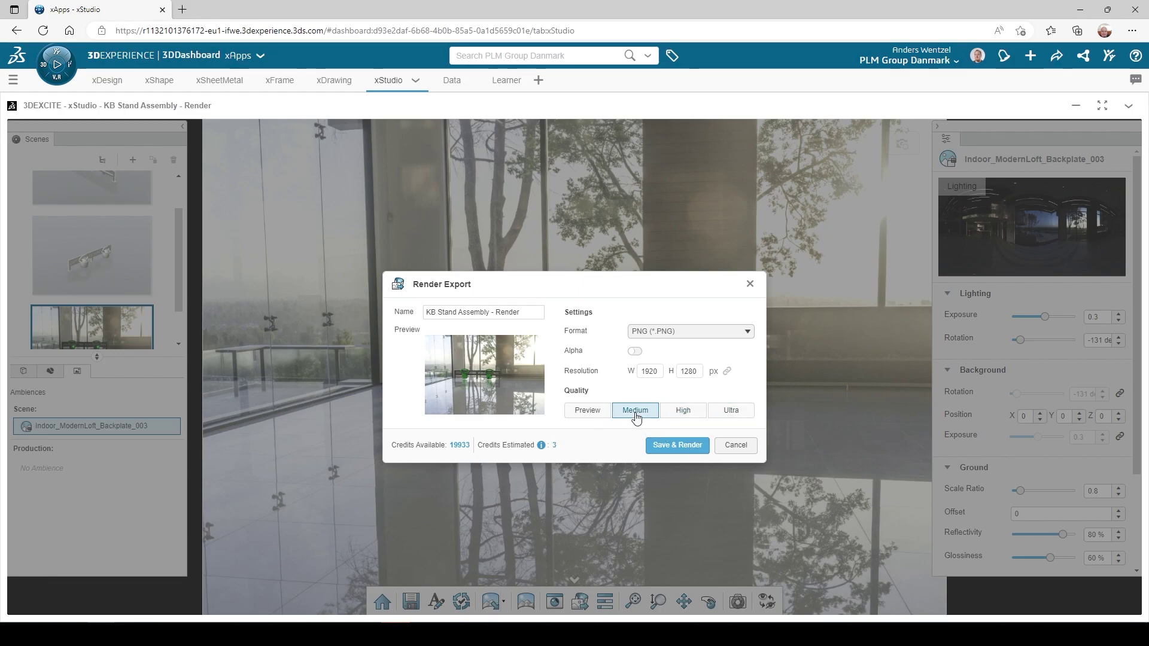
click(682, 413)
click(726, 412)
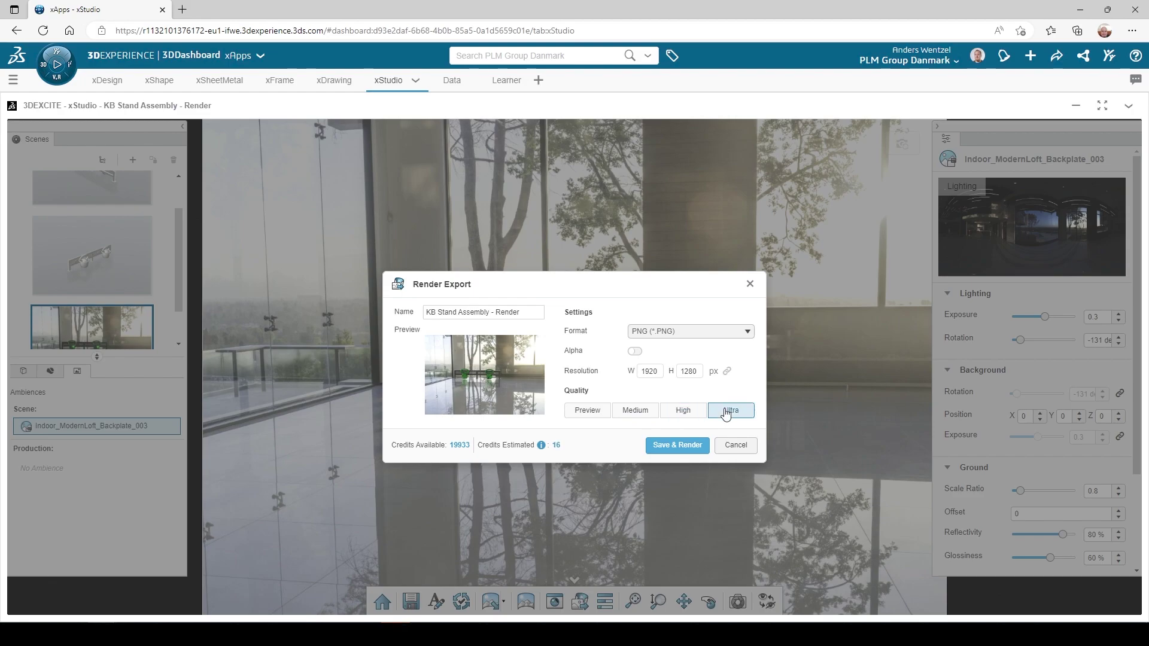
click(677, 449)
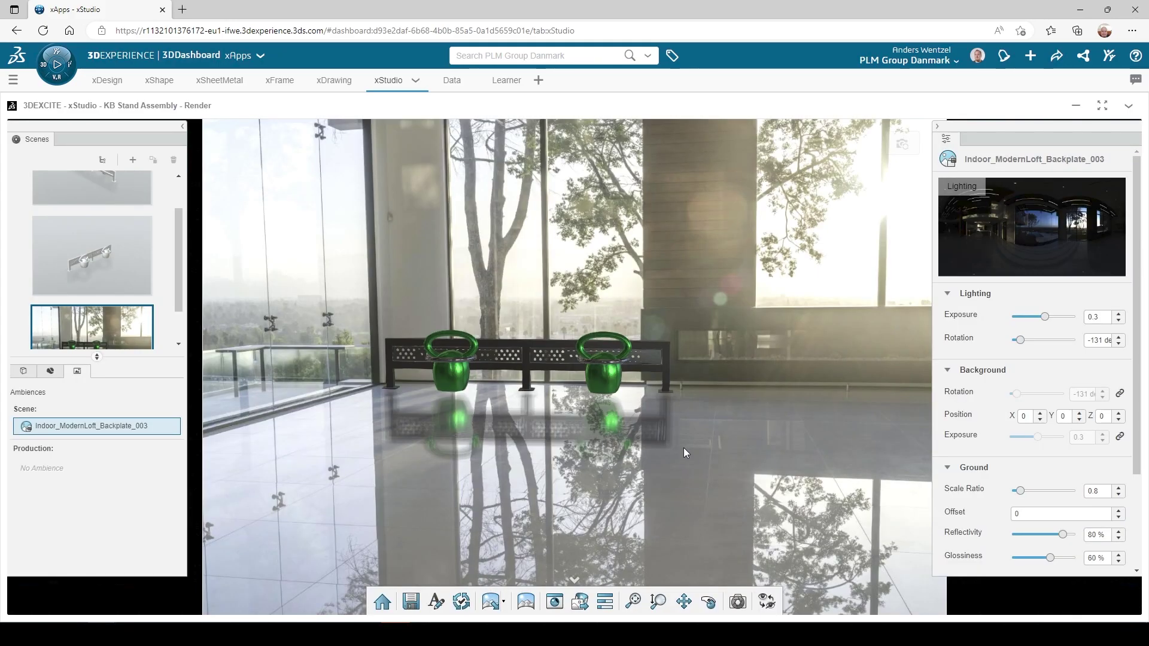
Download the finished job as KB Stand Assembly - Render.png from the Job Monitor and view it in Photos
click(605, 601)
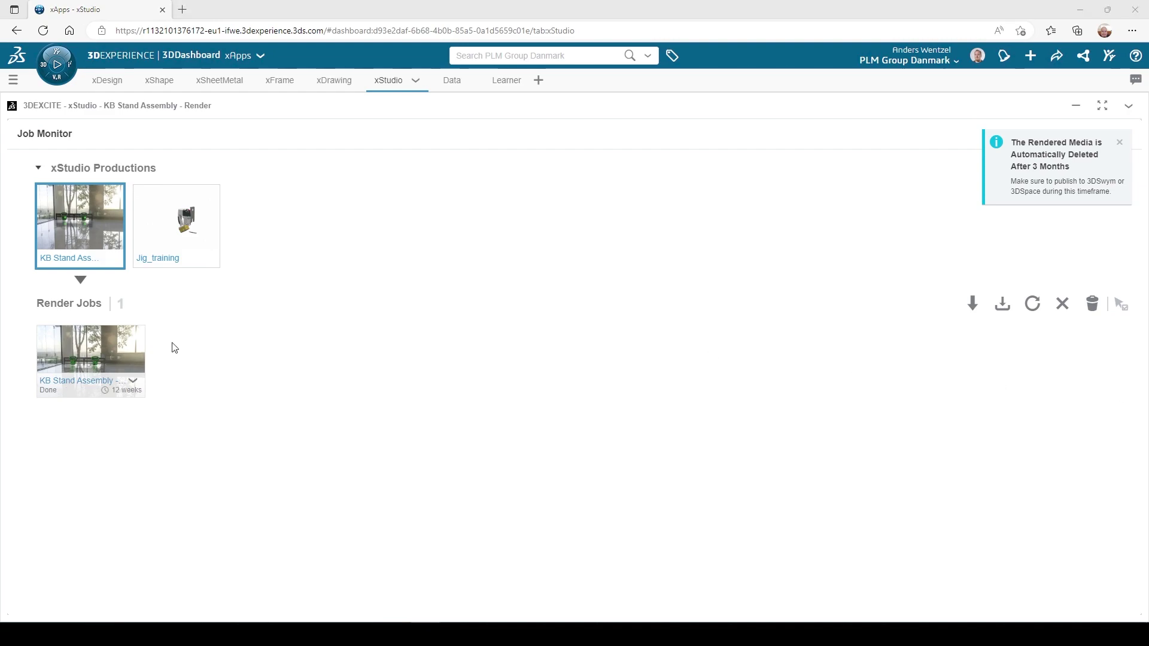
click(133, 382)
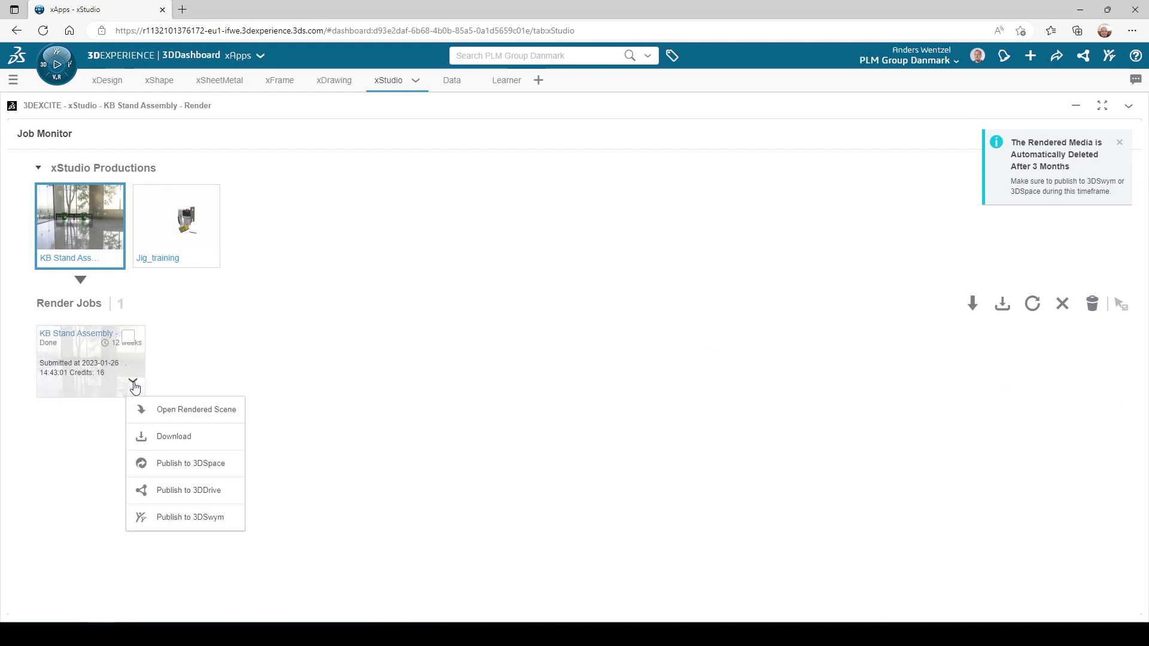
click(174, 437)
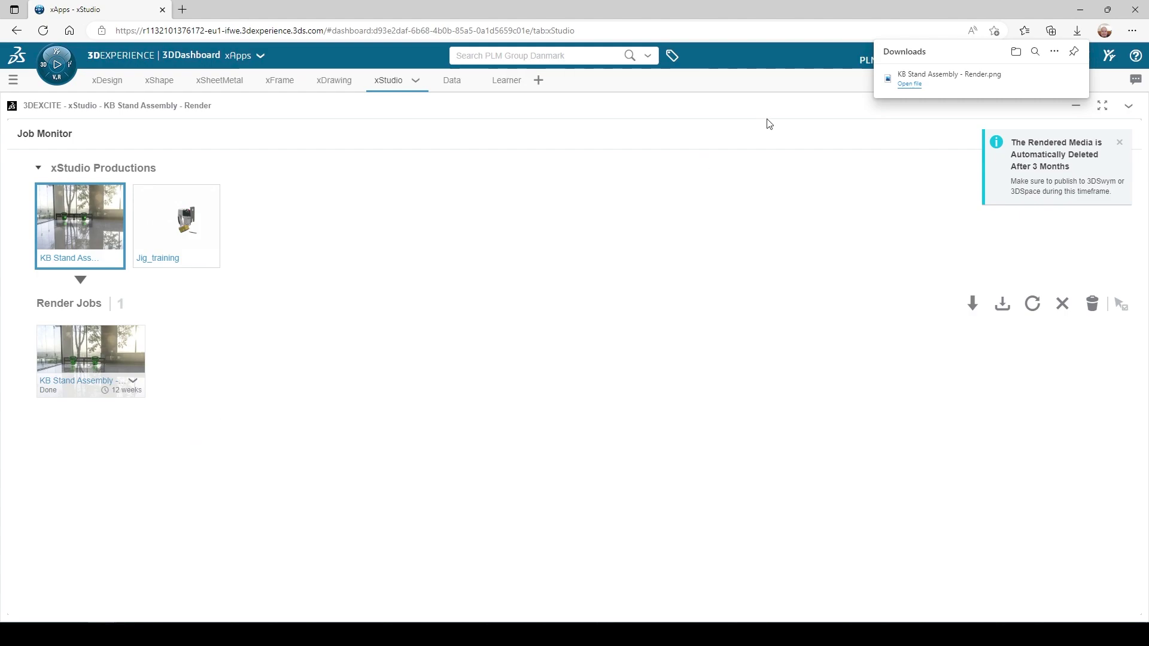
click(907, 85)
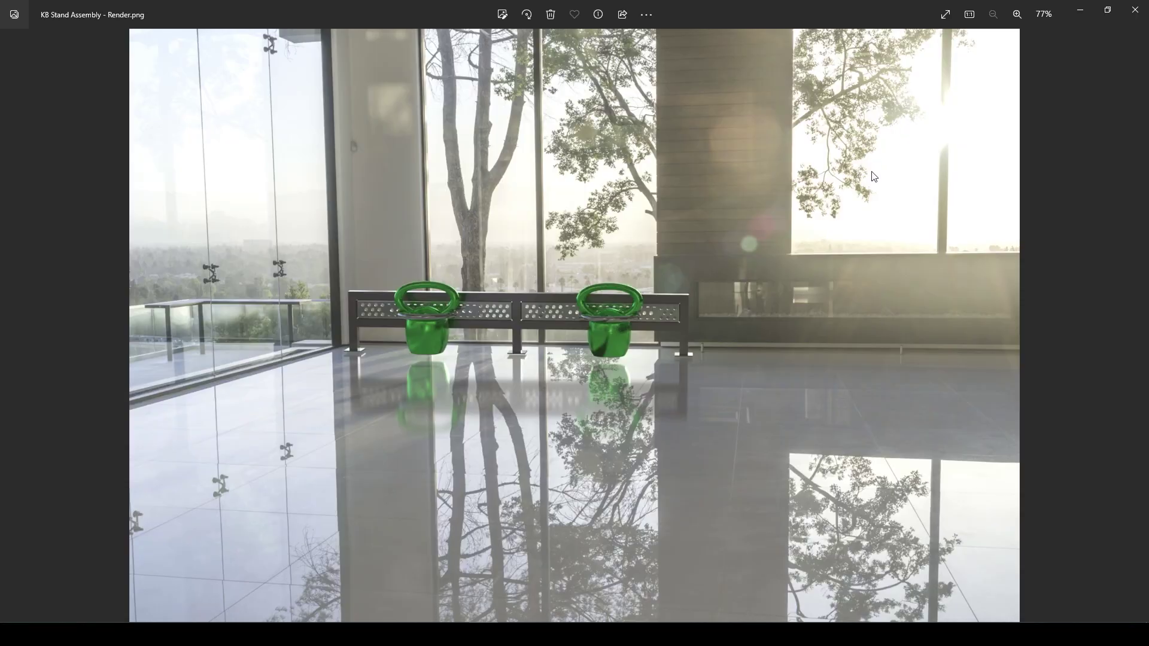
click(1082, 16)
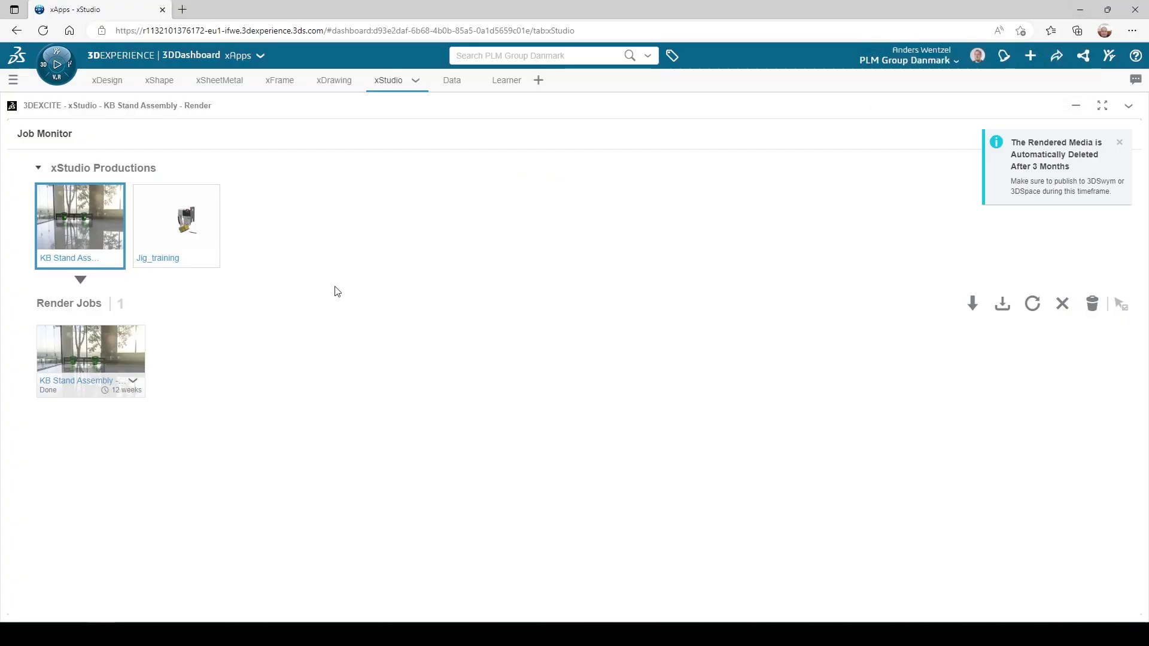
Publish the render job to 3DSwym as a Media post in AW-DEMO, ready to enter a title
click(133, 383)
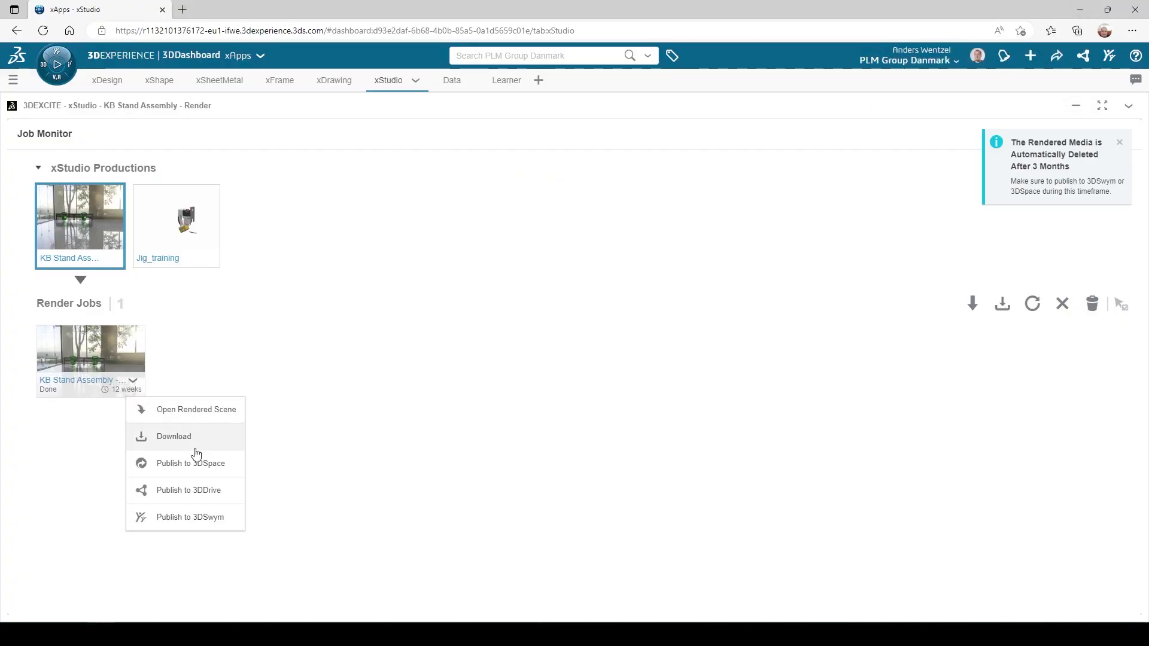
click(221, 518)
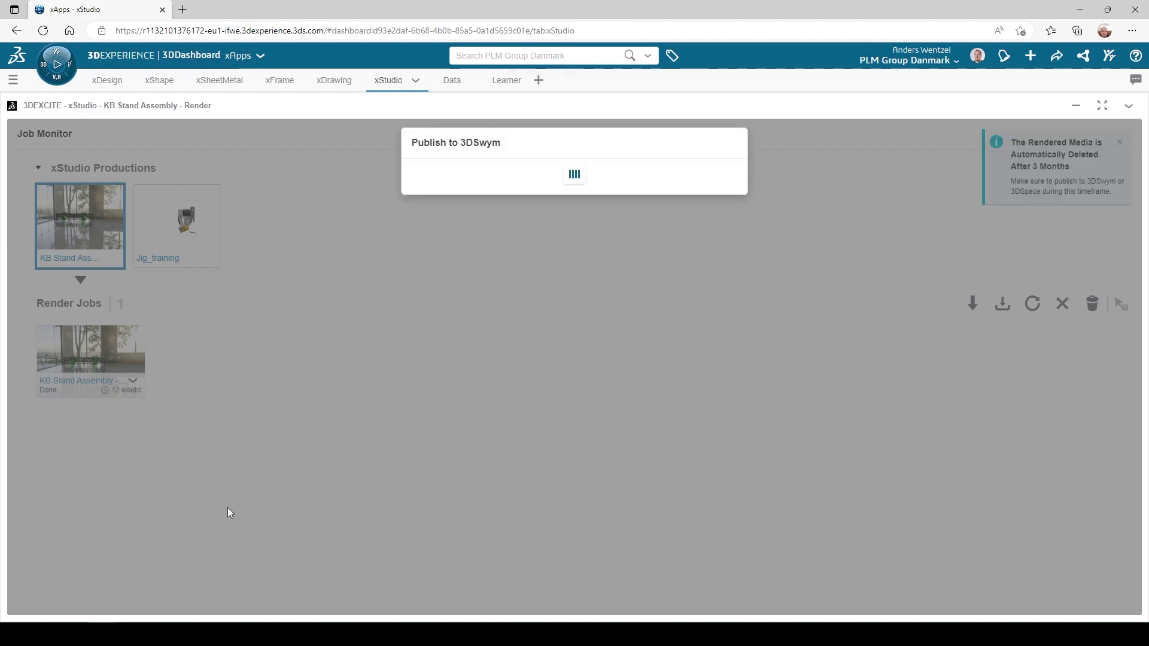
click(474, 240)
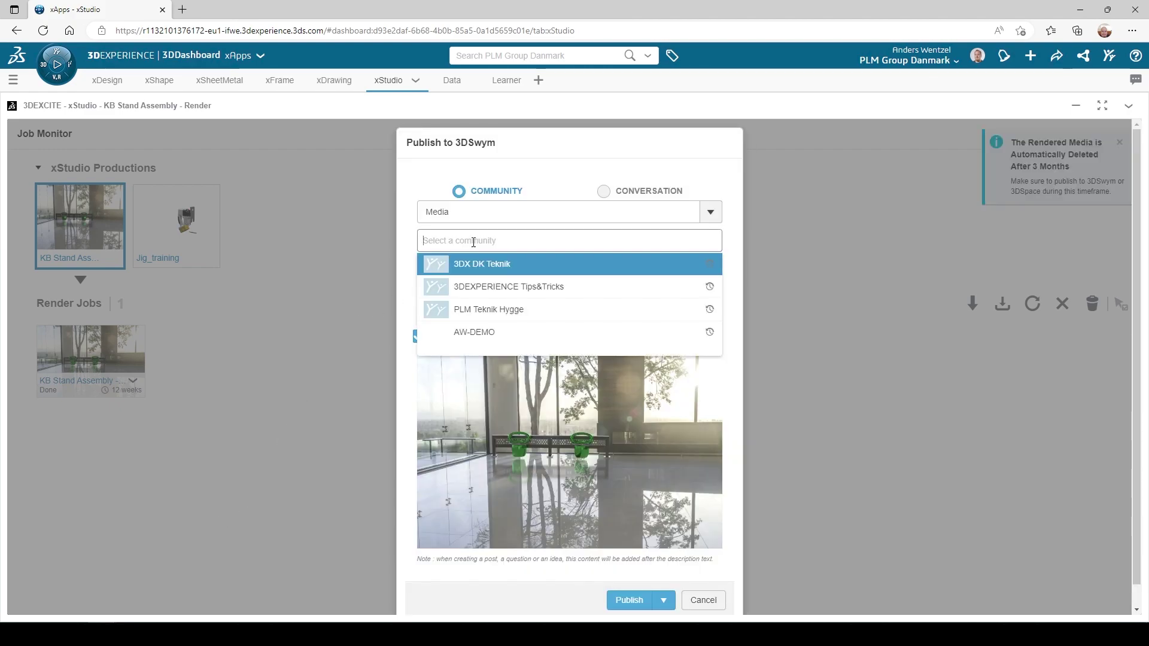
click(492, 333)
click(469, 270)
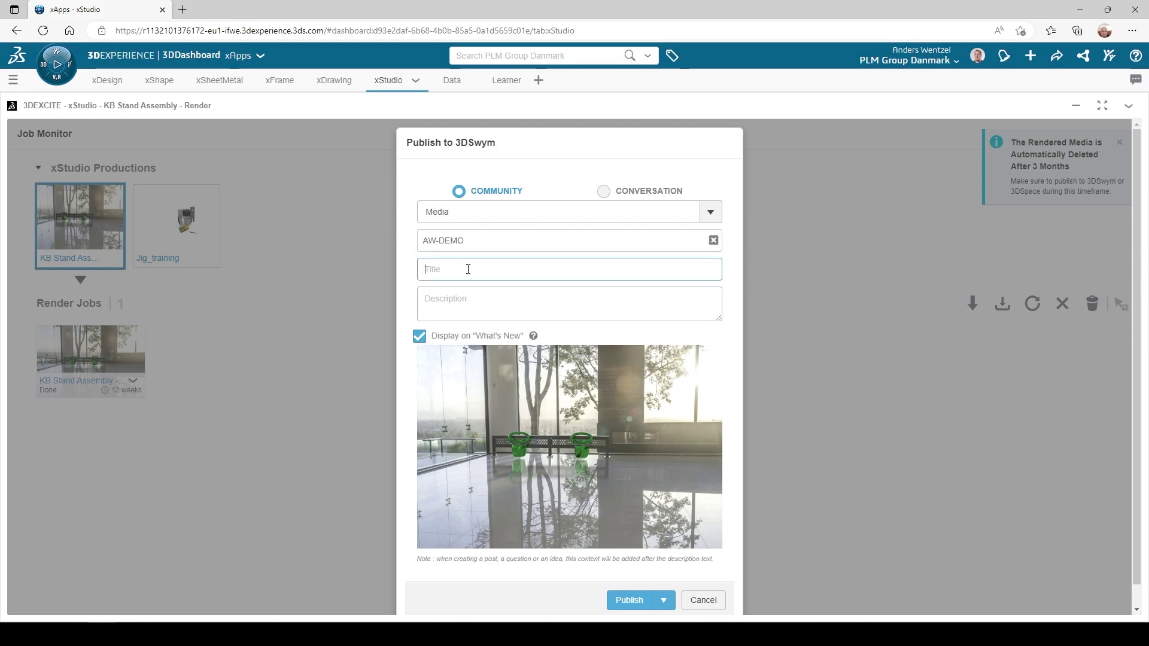